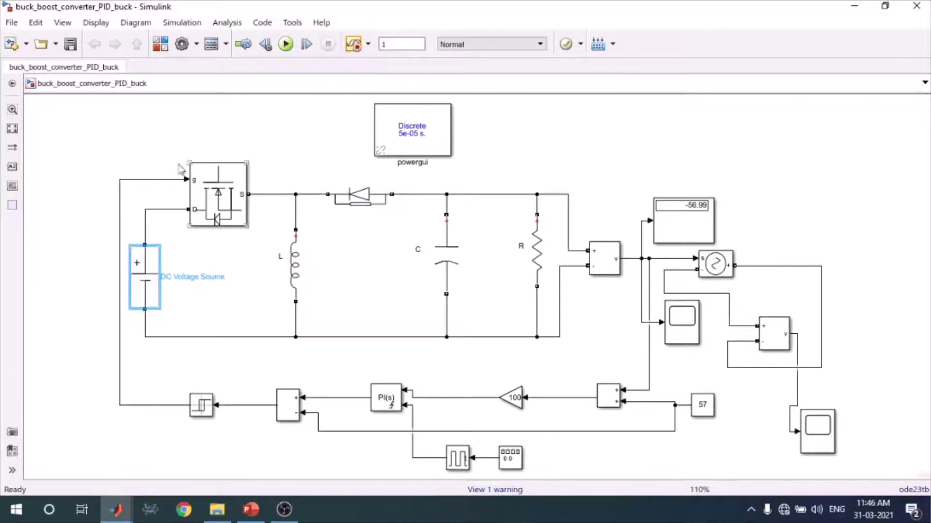
- Insert a DC Voltage Source from Specialized Power Systems Electrical Sources above the MOSFET, and delete that copy again
double_click(142, 137)
text(dc voltage)
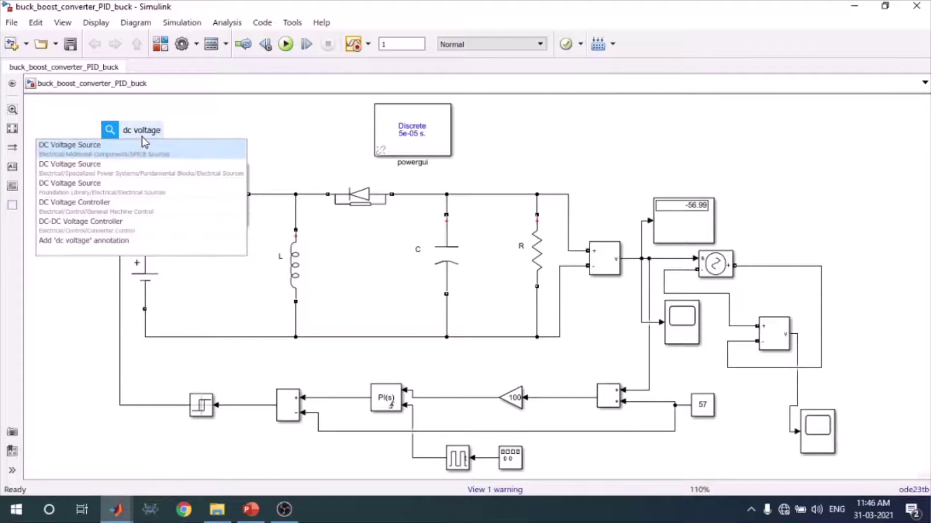
click(124, 166)
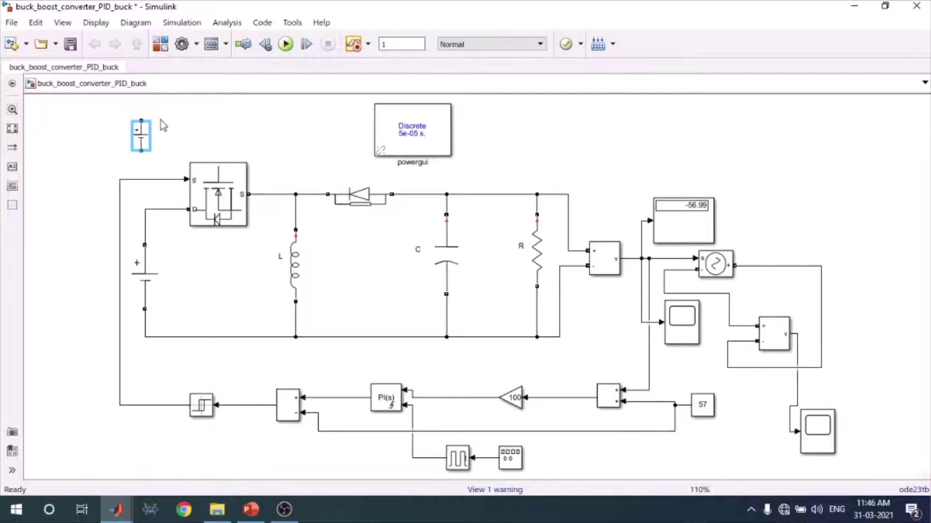
key(Delete)
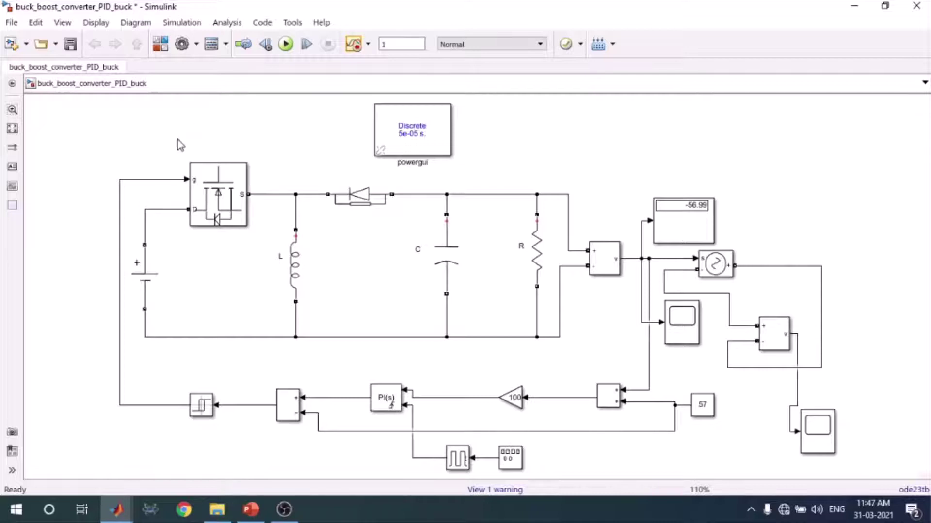
- Search the Simulink block library for "DC Voltage source"
click(164, 50)
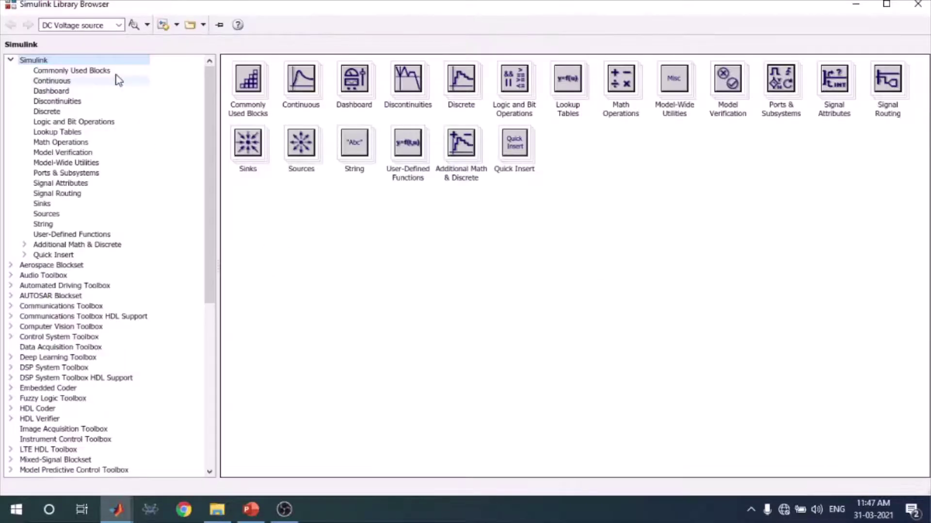
click(107, 25)
key(Return)
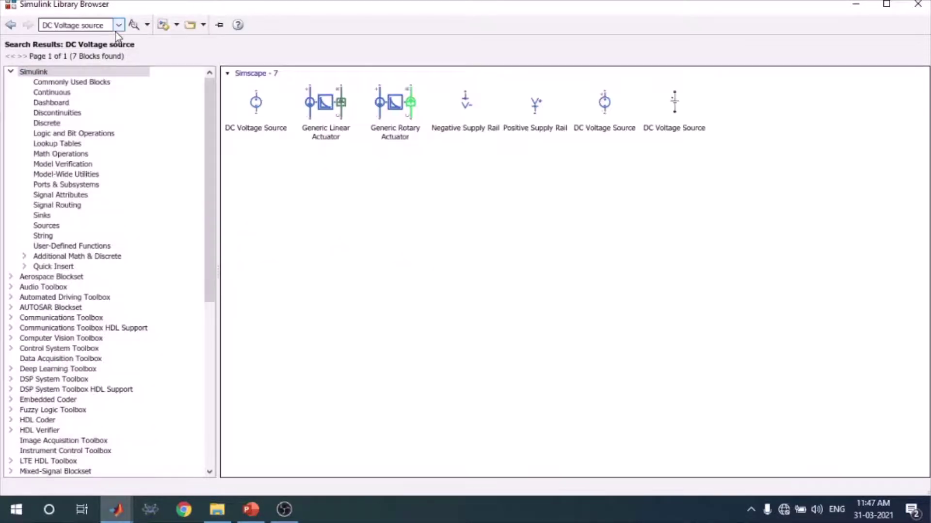
- Add the powerlib Electrical Sources DC Voltage Source block to the buck-boost model from the library, and delete the added copy
right_click(676, 110)
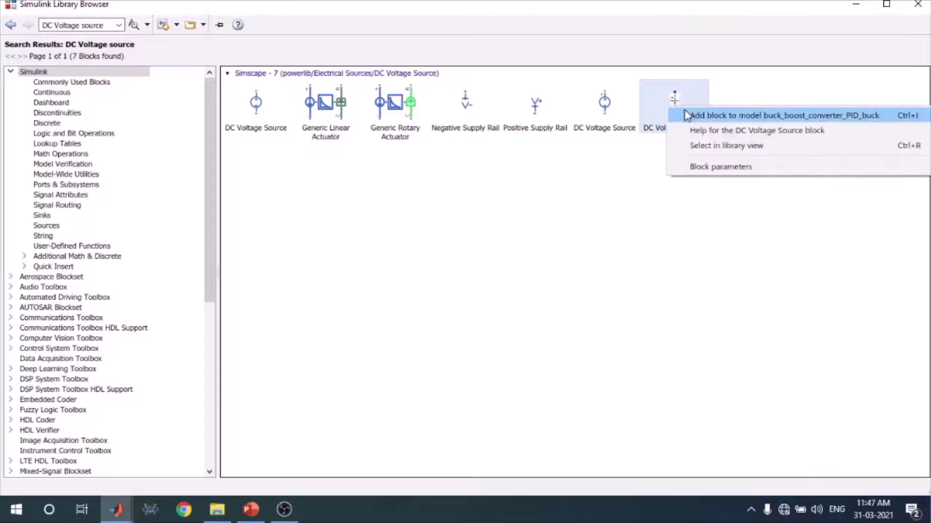
click(763, 118)
click(117, 510)
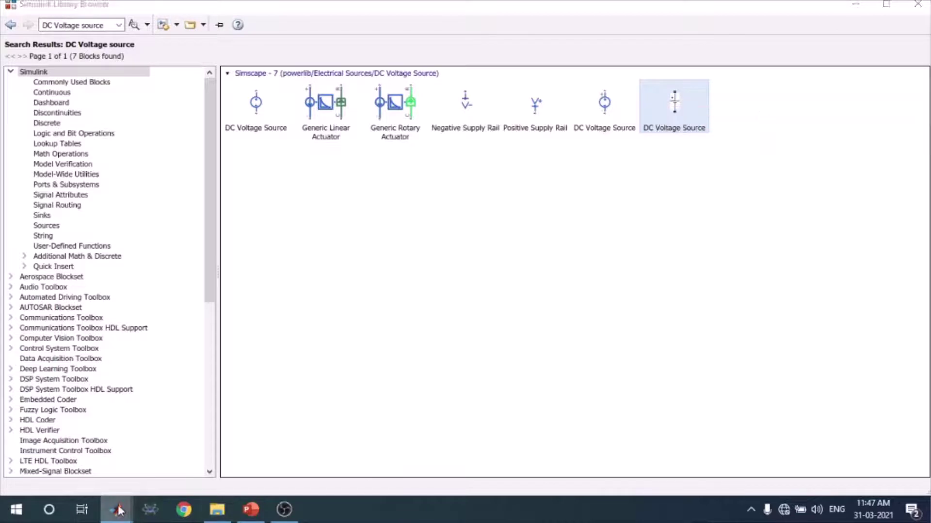
click(290, 427)
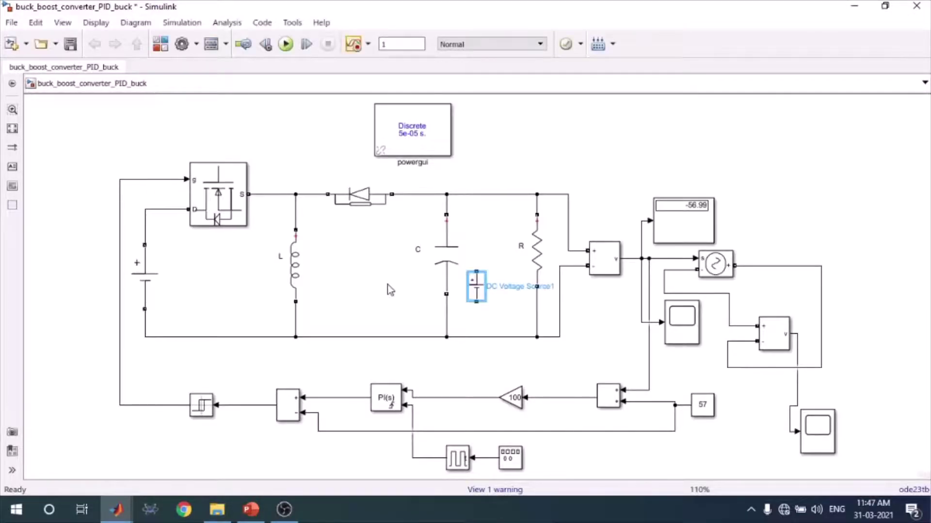
click(503, 320)
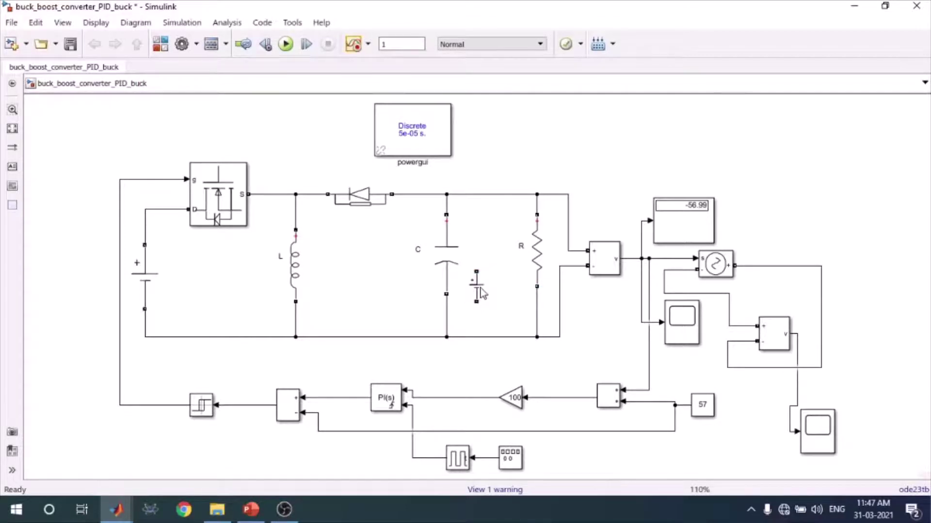
click(482, 292)
key(Delete)
- Examine the power-stage blocks in order: DC source, MOSFET, inductor, diode, capacitor and load resistor, including the resistor's parameters
click(145, 277)
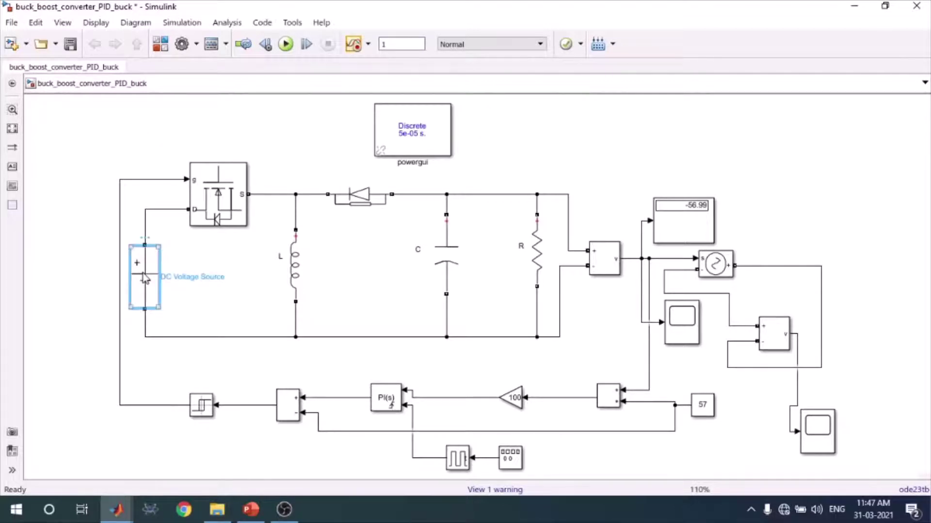
click(220, 190)
click(299, 278)
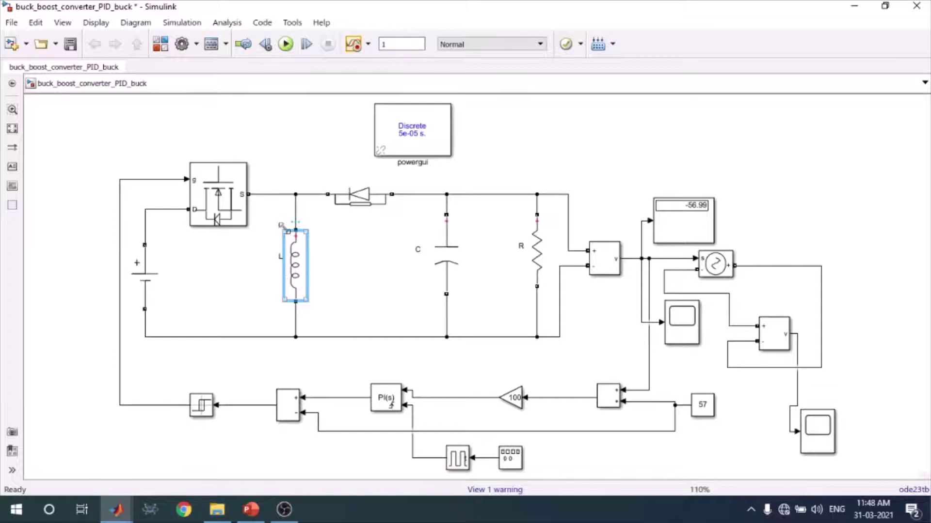
click(359, 195)
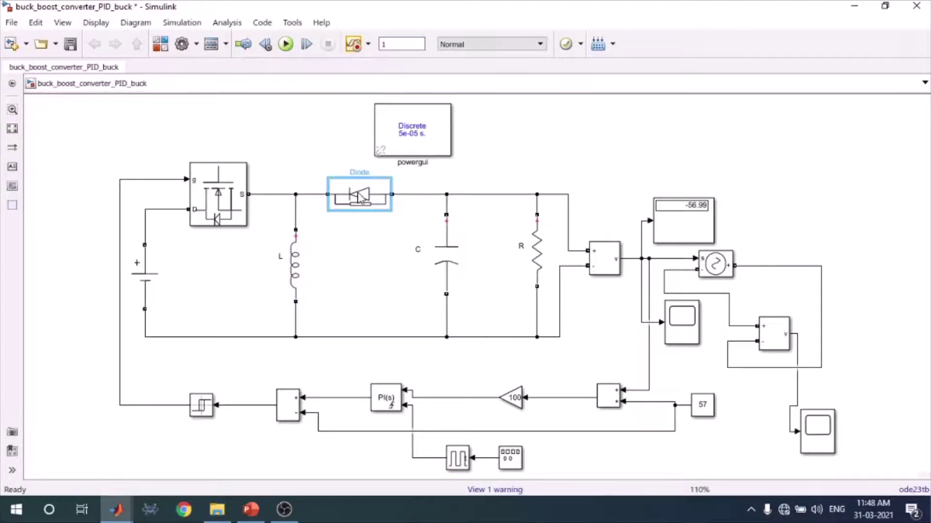
click(439, 268)
click(540, 261)
double_click(539, 262)
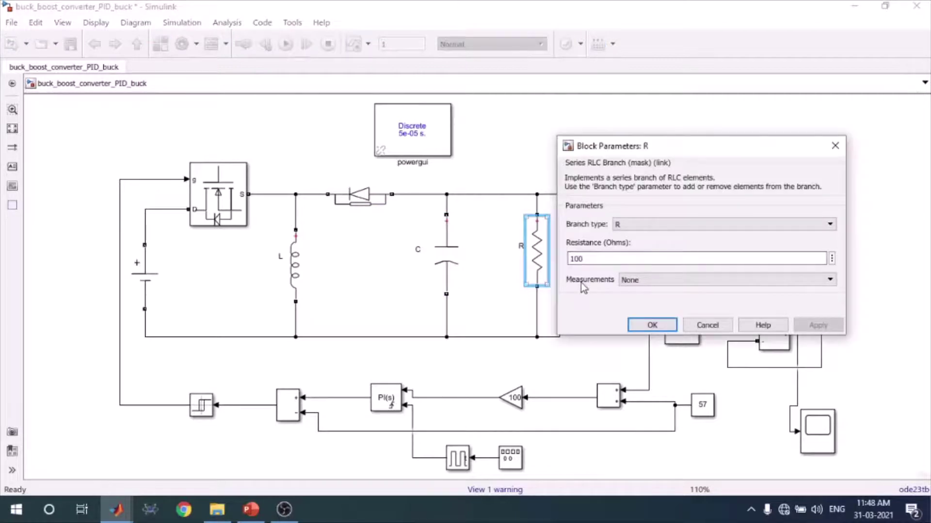
click(651, 325)
- Examine the output Voltage Measurement block, the Display block's parameters and the Scope connected to the measured output
click(606, 261)
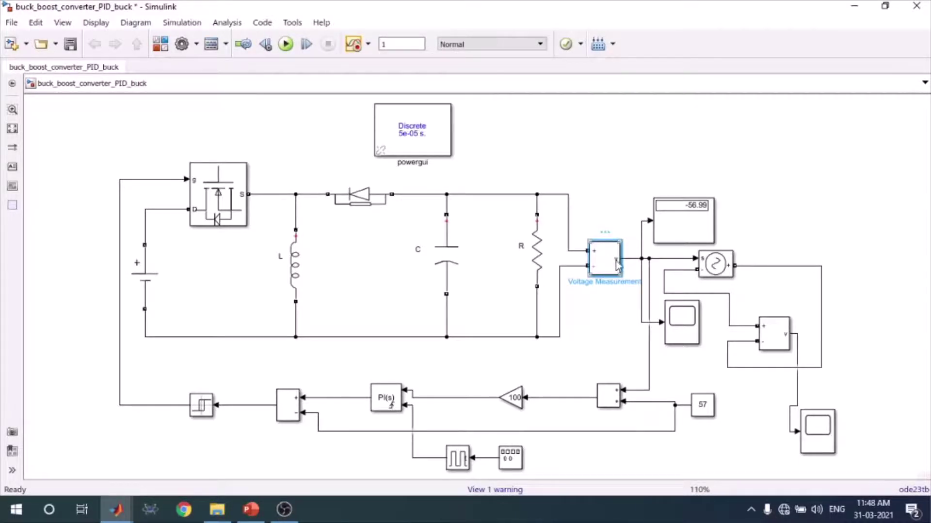
double_click(684, 231)
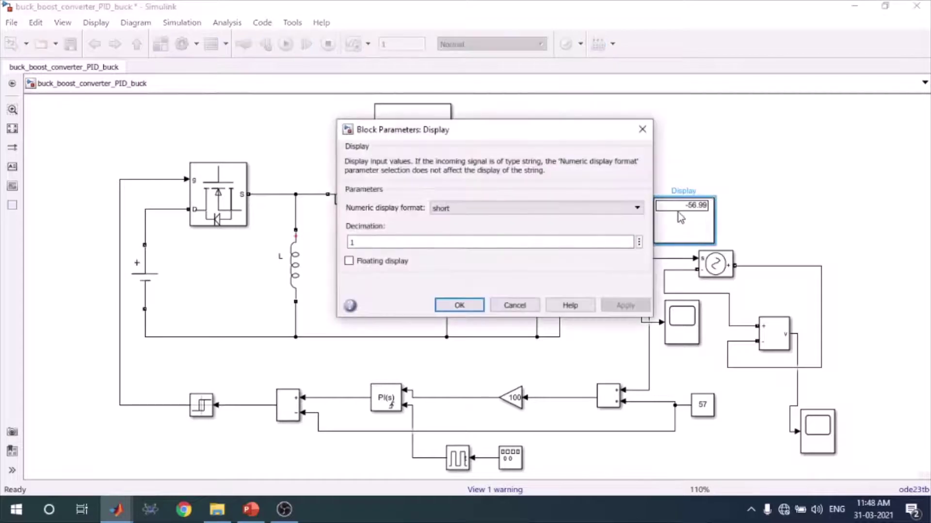
click(642, 129)
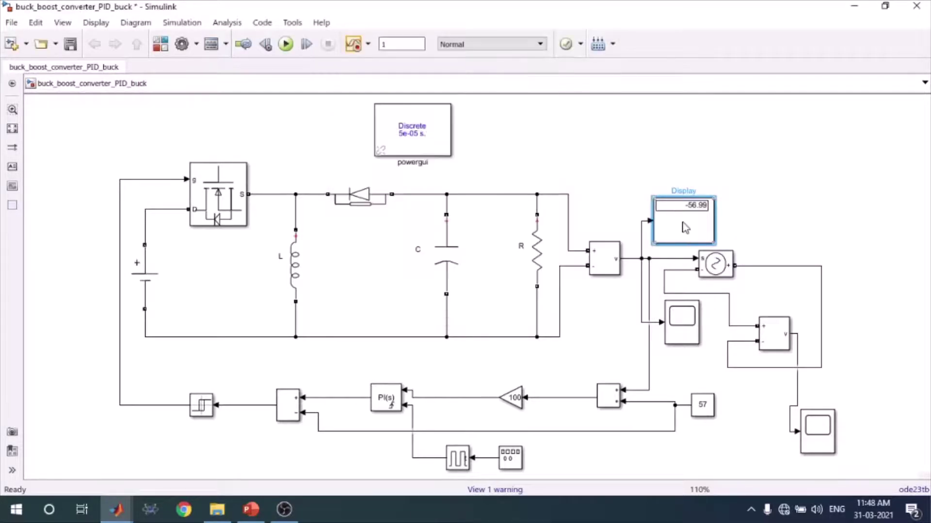
click(681, 328)
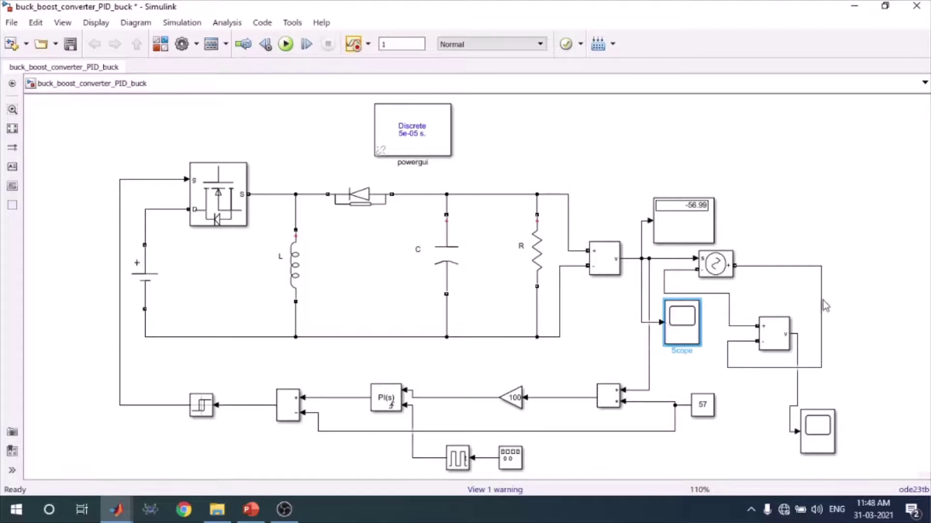
- Trace the output signal from the Voltage Measurement through the Controlled Voltage Source and second voltage measurement to Scope1
click(609, 266)
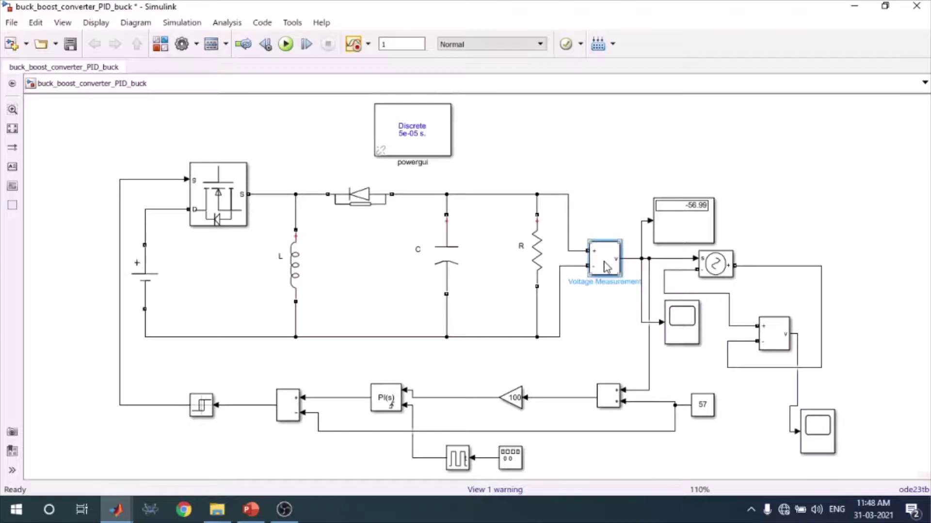
click(717, 267)
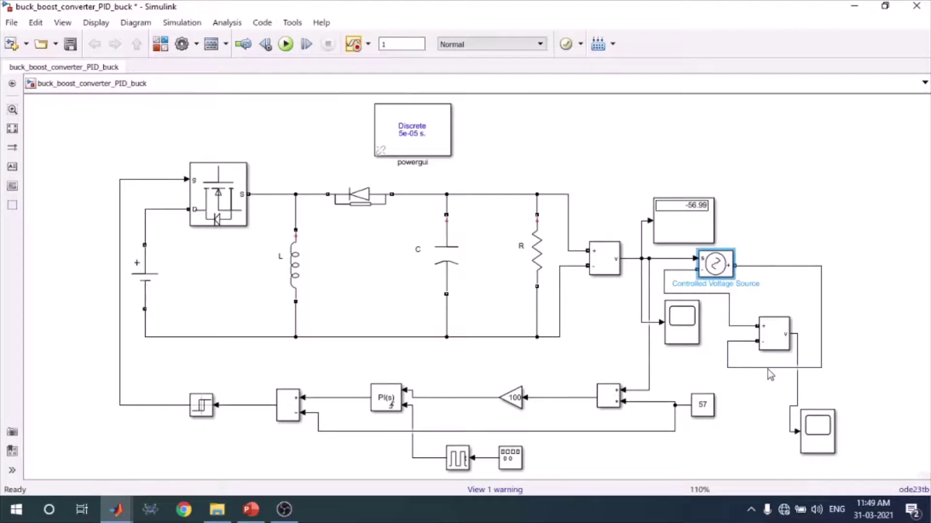
double_click(785, 338)
click(737, 244)
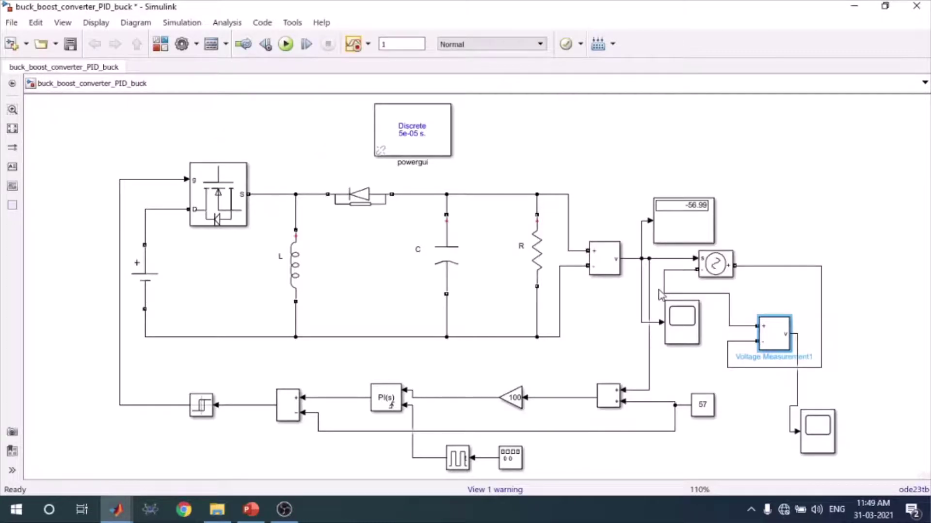
click(723, 270)
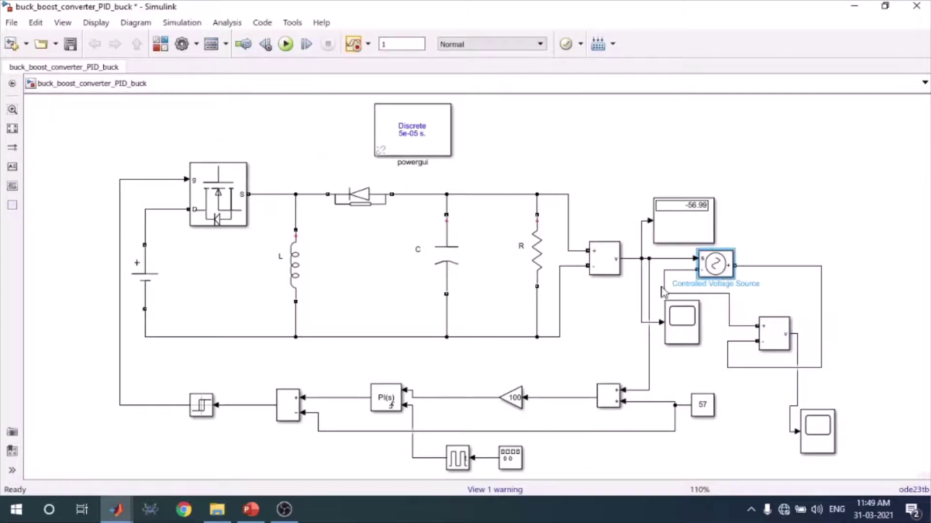
click(777, 341)
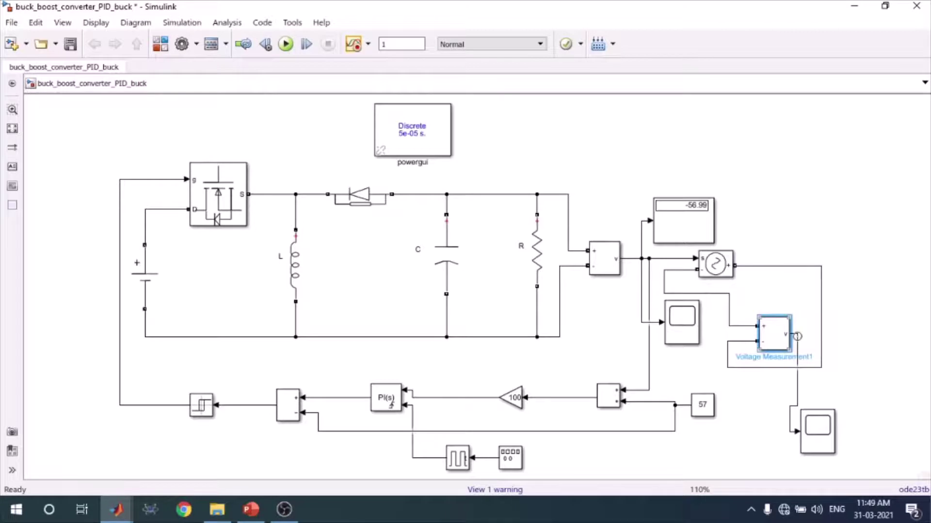
click(817, 431)
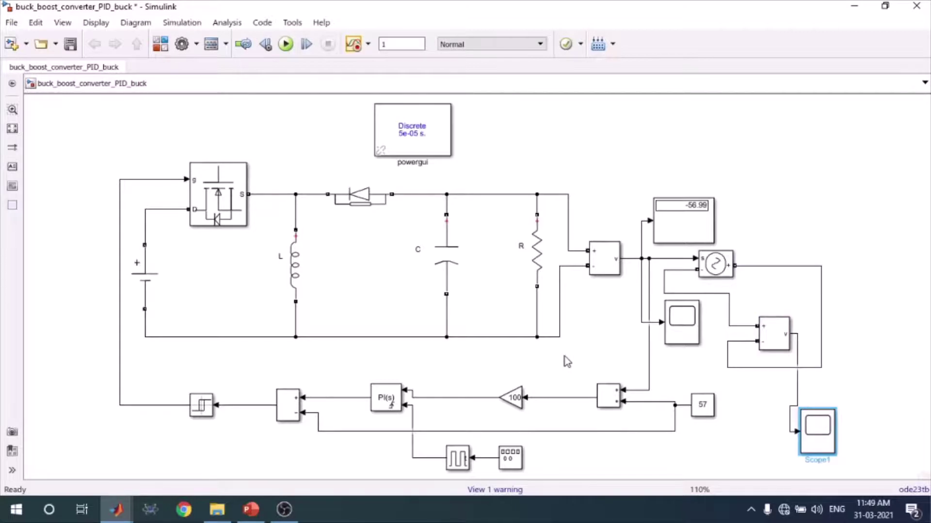
click(610, 346)
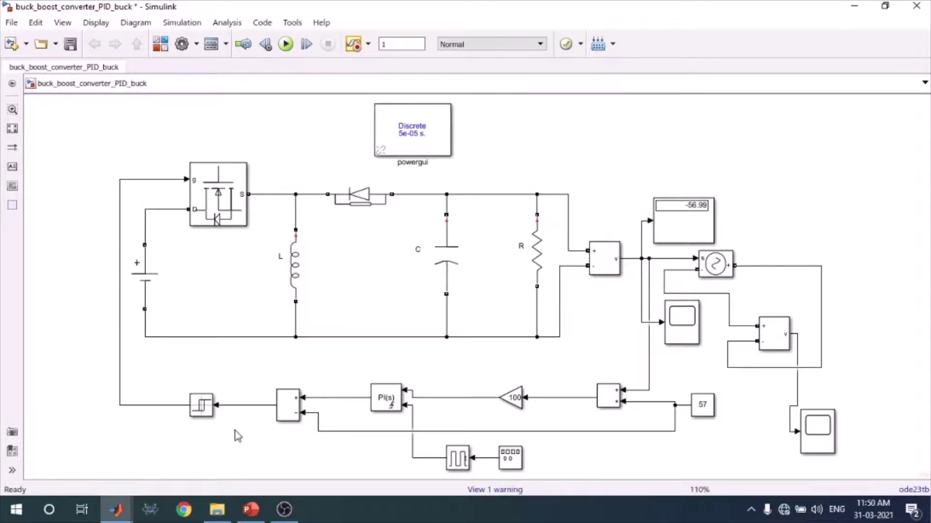
- Trace the feedback path from the measured output and the constant 57 through the Add block to the gain of 100
click(511, 398)
click(591, 401)
click(648, 365)
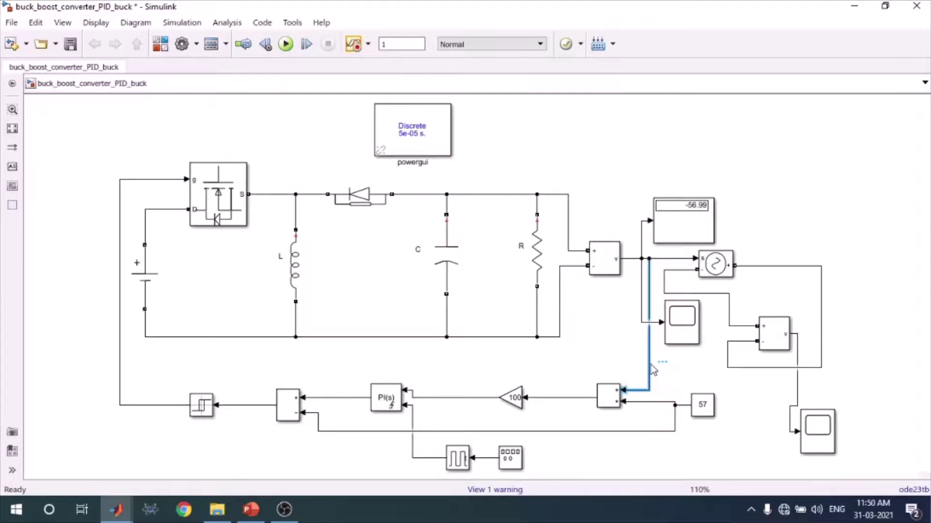
click(703, 405)
click(576, 398)
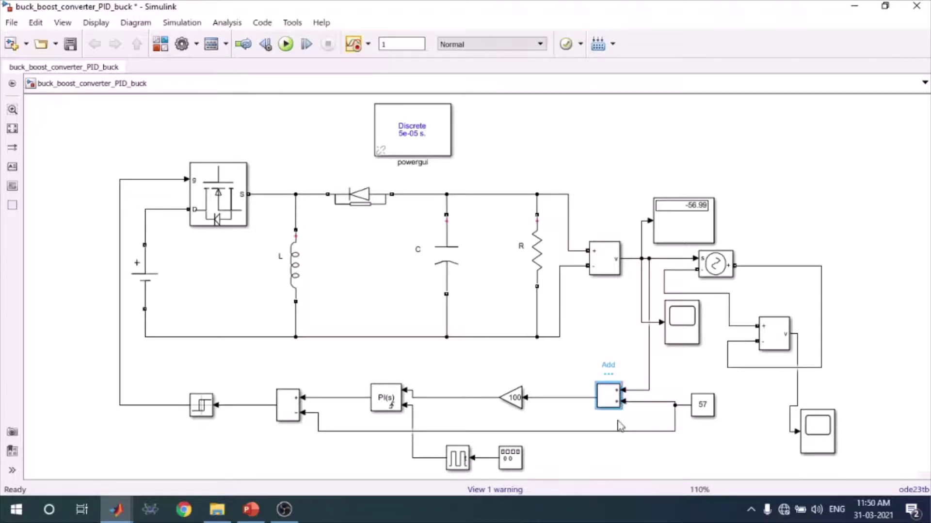
click(650, 377)
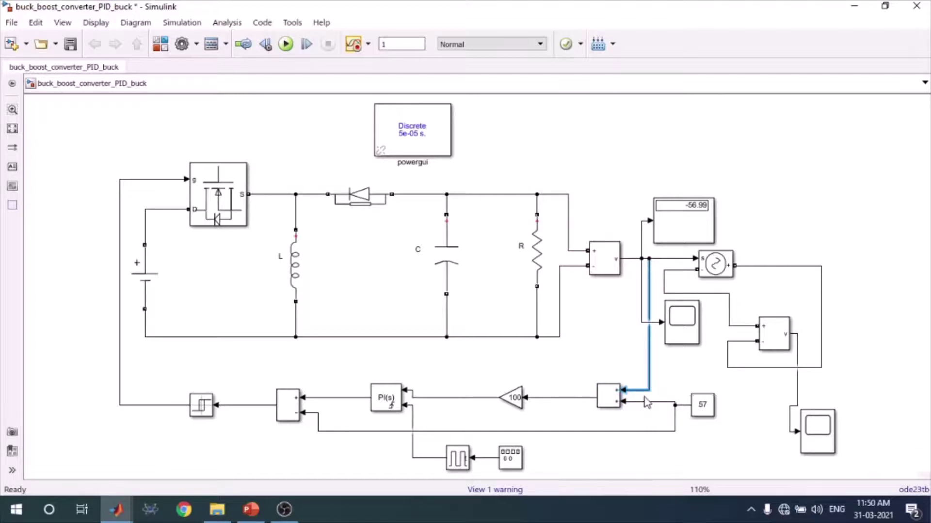
click(572, 398)
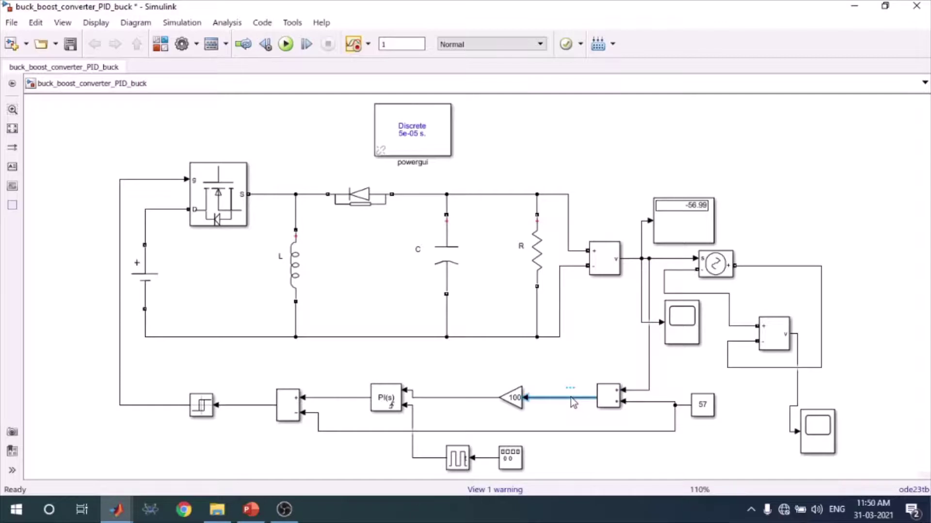
click(515, 405)
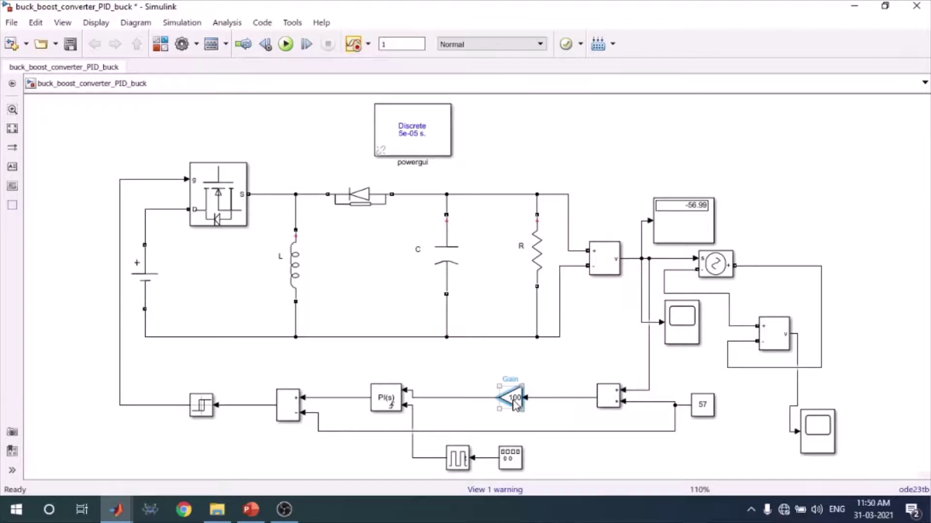
- Examine the PID Controller, the Signal Generator's parameters including its frequency, and the controller's output line
click(388, 402)
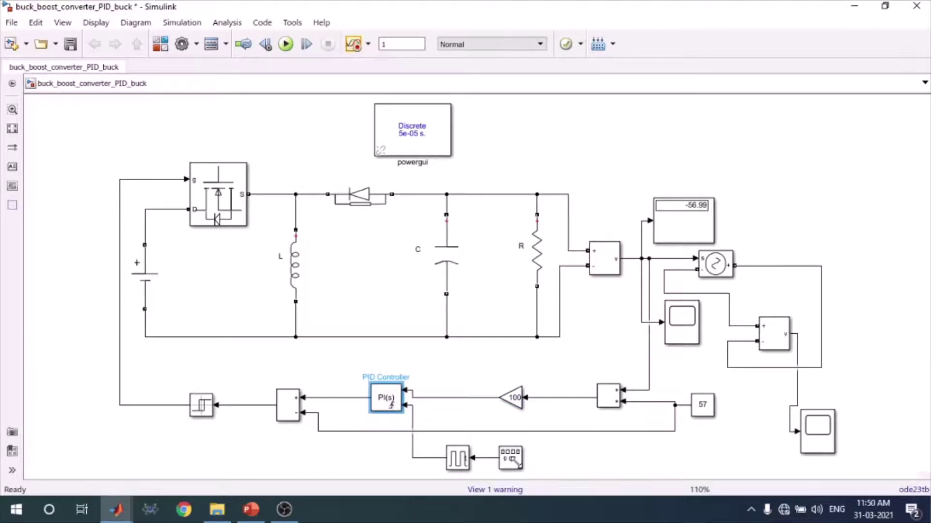
click(513, 461)
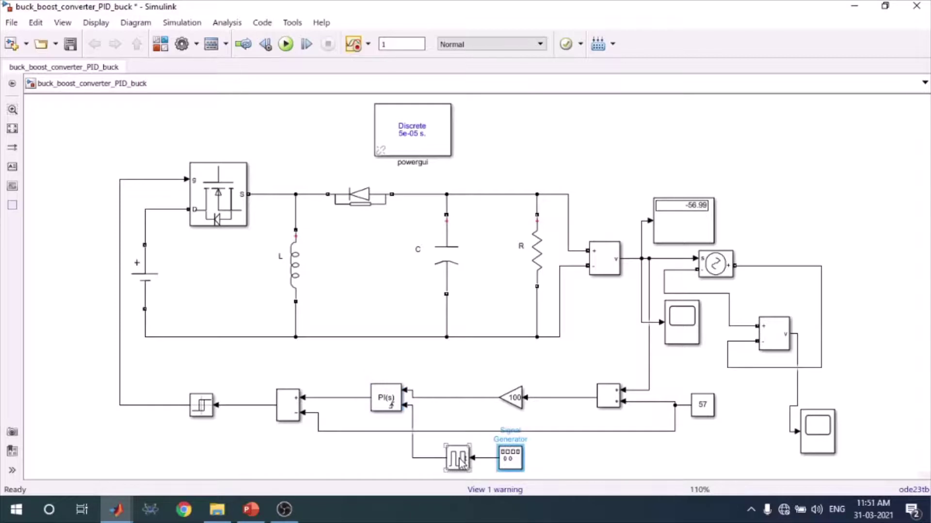
double_click(511, 462)
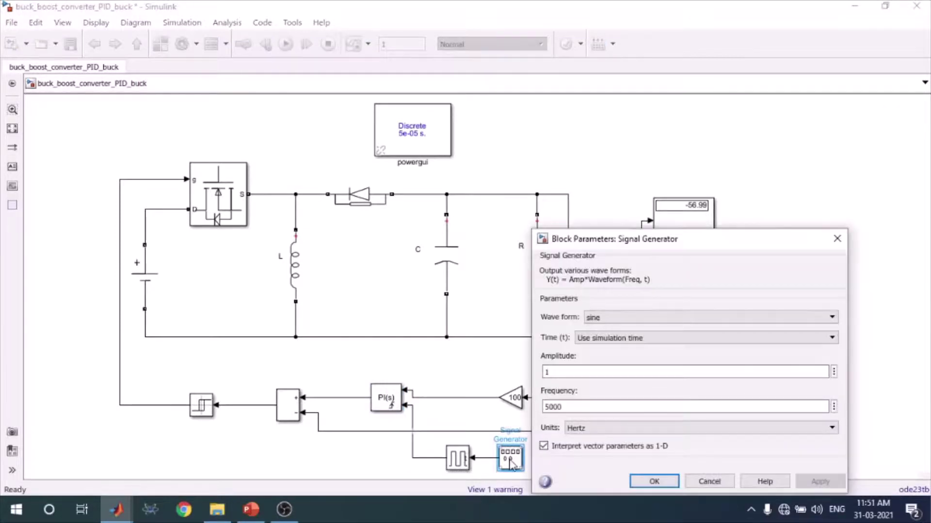
click(572, 408)
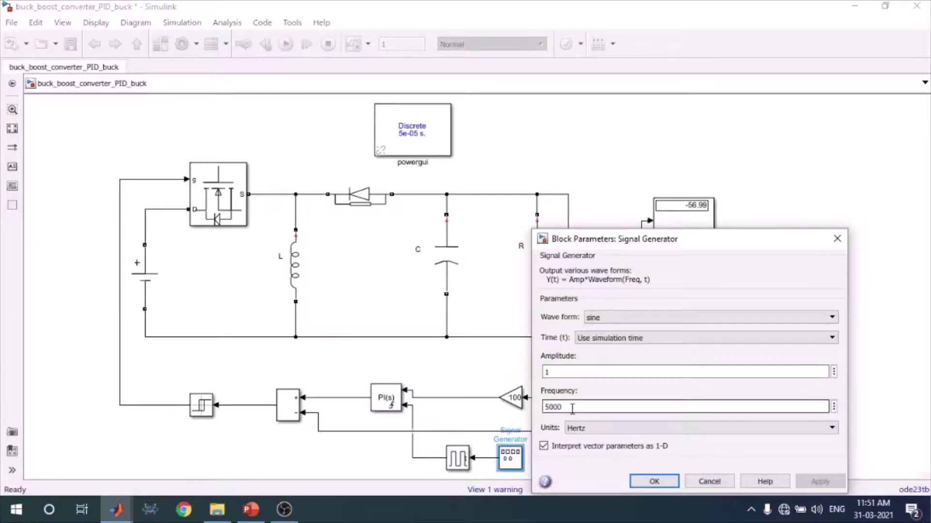
click(654, 483)
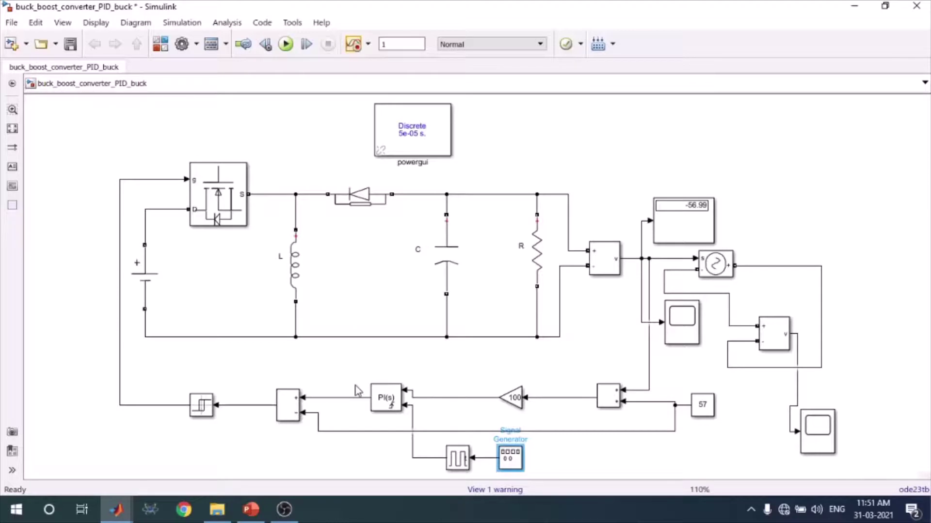
click(344, 398)
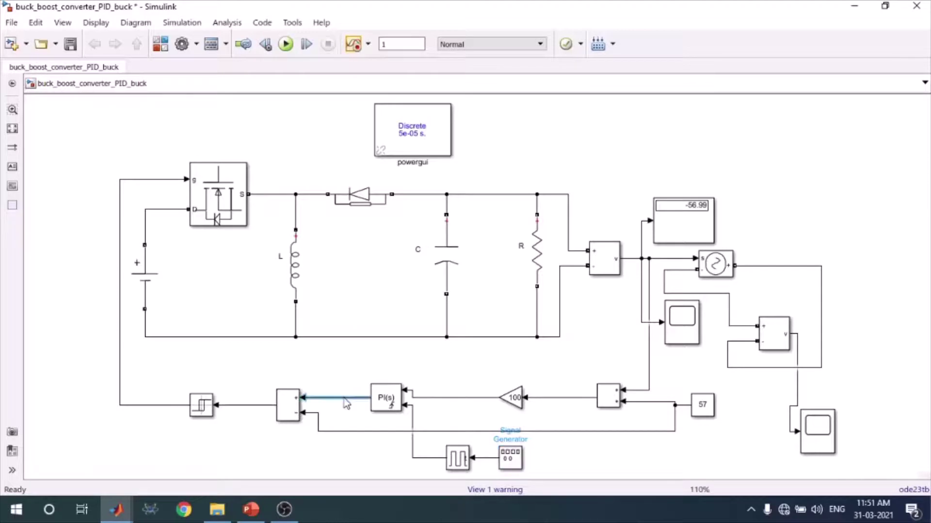
- Trace the constant's reference line and the second Add block's output to the Relay, and examine the Relay's parameters
click(319, 424)
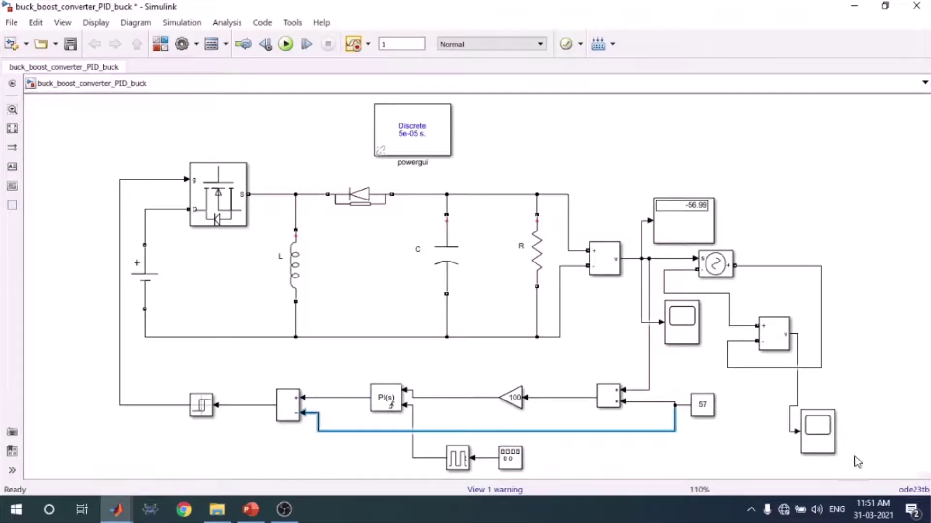
click(267, 406)
click(201, 410)
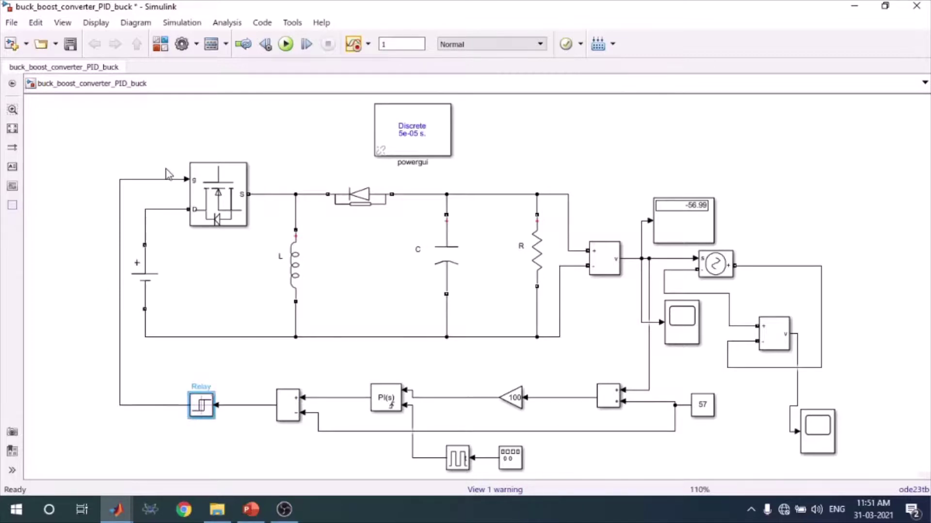
double_click(201, 406)
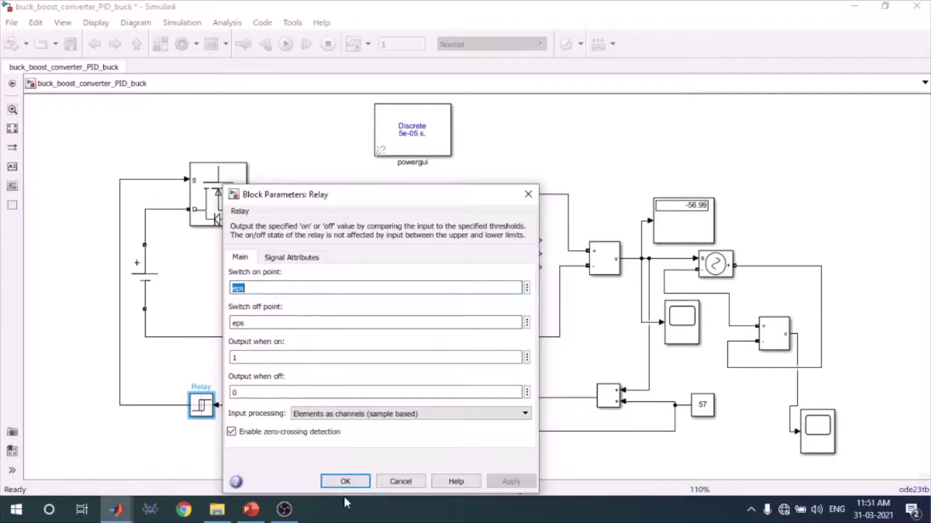
click(346, 482)
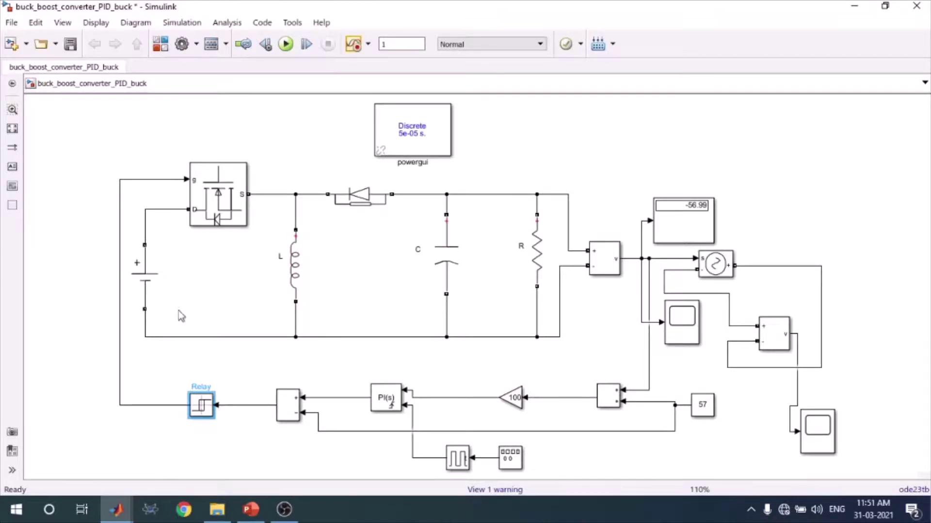
- Examine the DC Voltage Source's amplitude and the inductor L's inductance in their block parameters
double_click(145, 279)
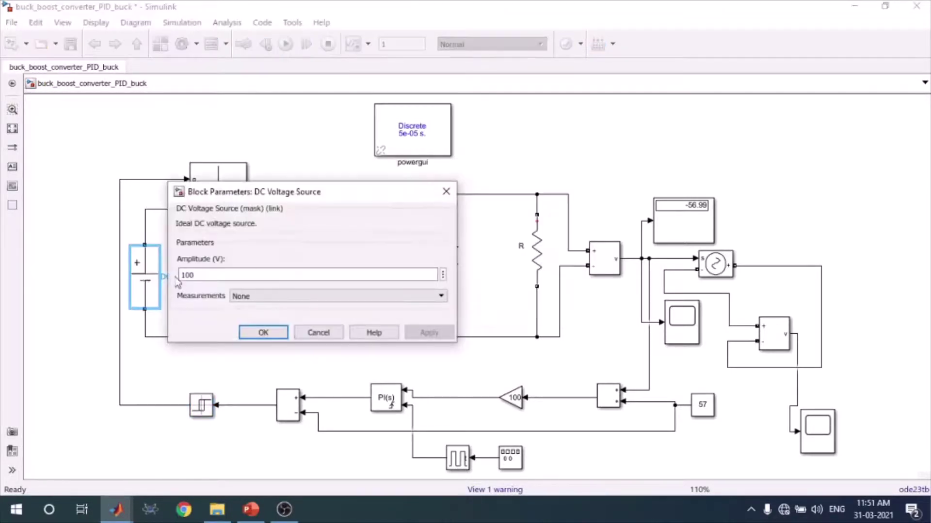
click(262, 335)
click(294, 265)
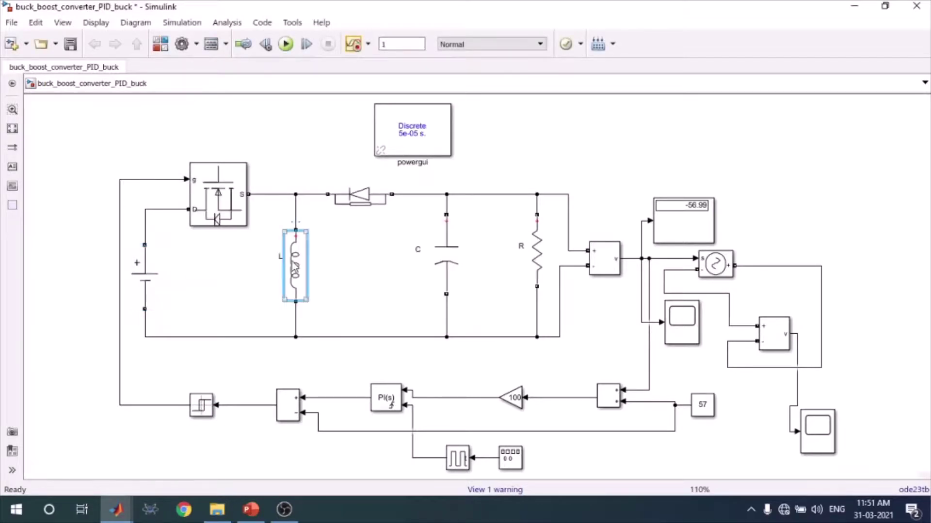
double_click(295, 266)
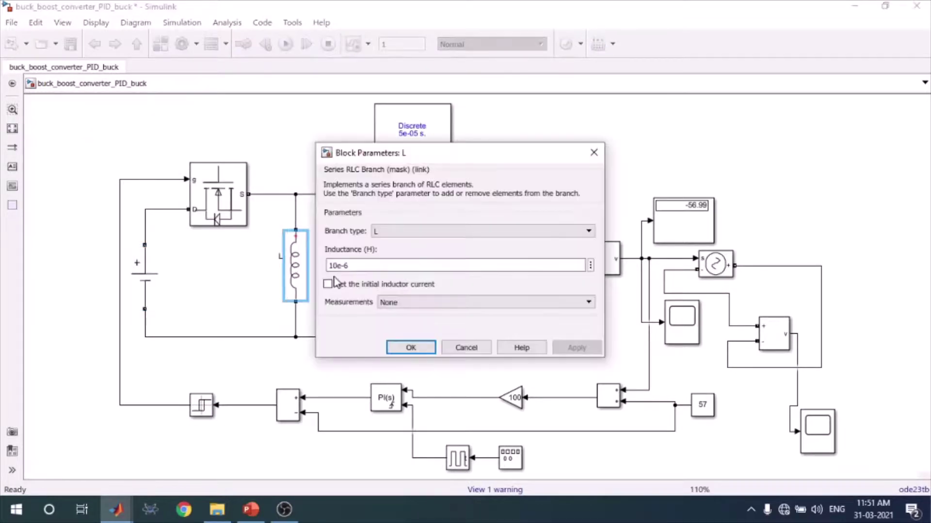
click(411, 348)
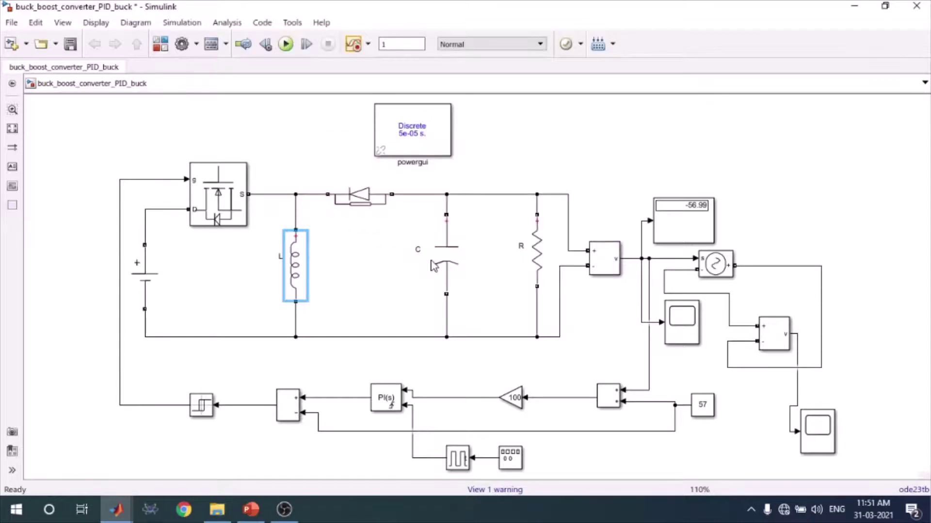
- Examine the capacitor C's capacitance and the load resistor R's resistance in their block parameters
double_click(433, 266)
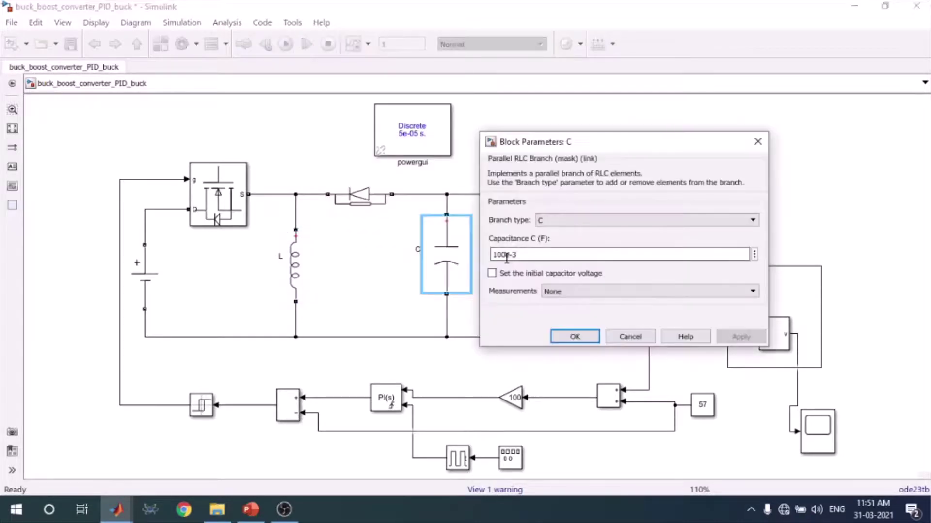
click(568, 339)
click(537, 271)
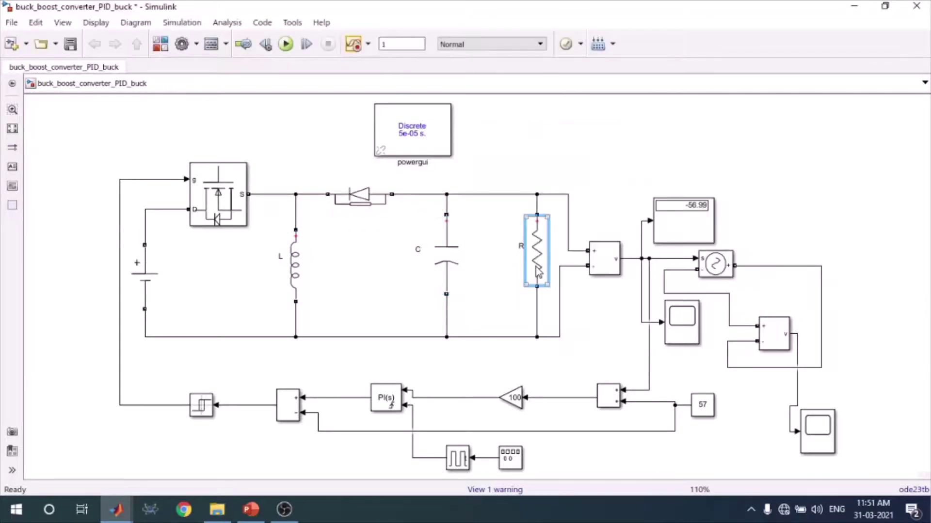
double_click(537, 272)
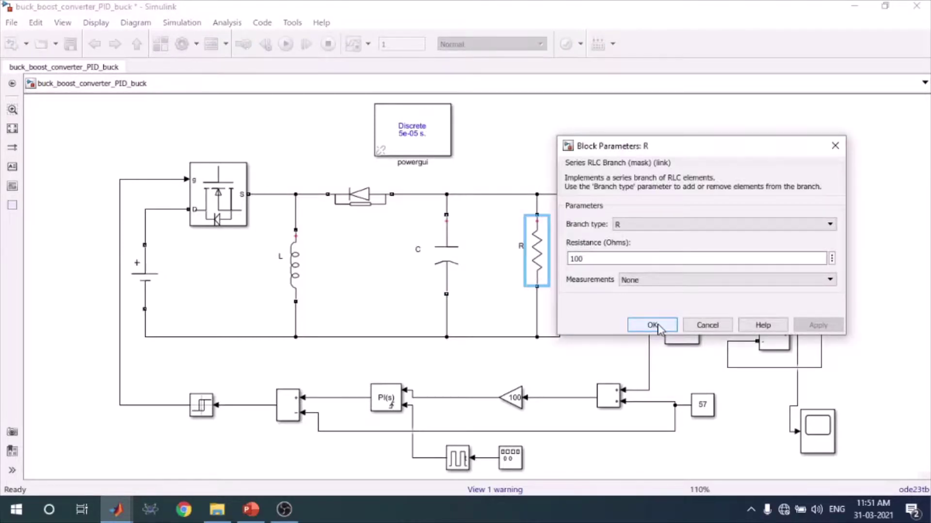
click(652, 325)
- Review the reference Constant block, Scope1 and the powergui block
click(701, 407)
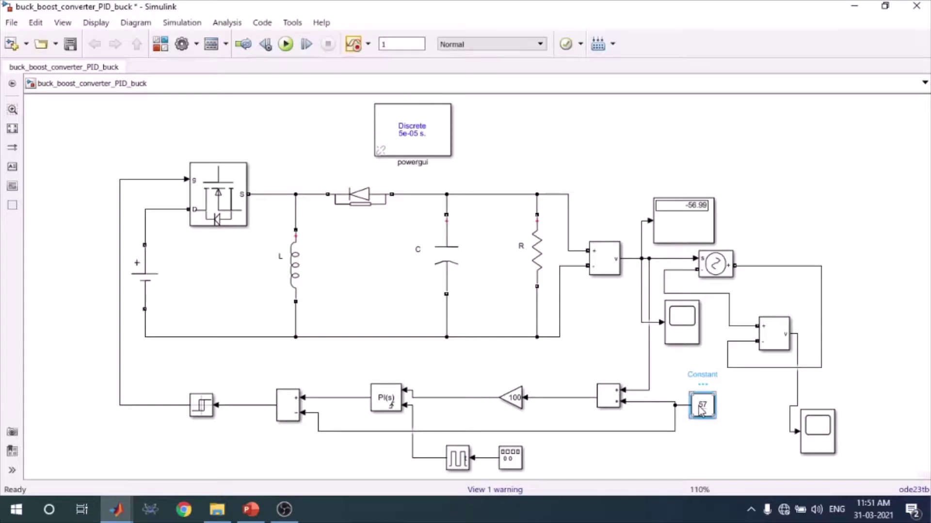
click(817, 429)
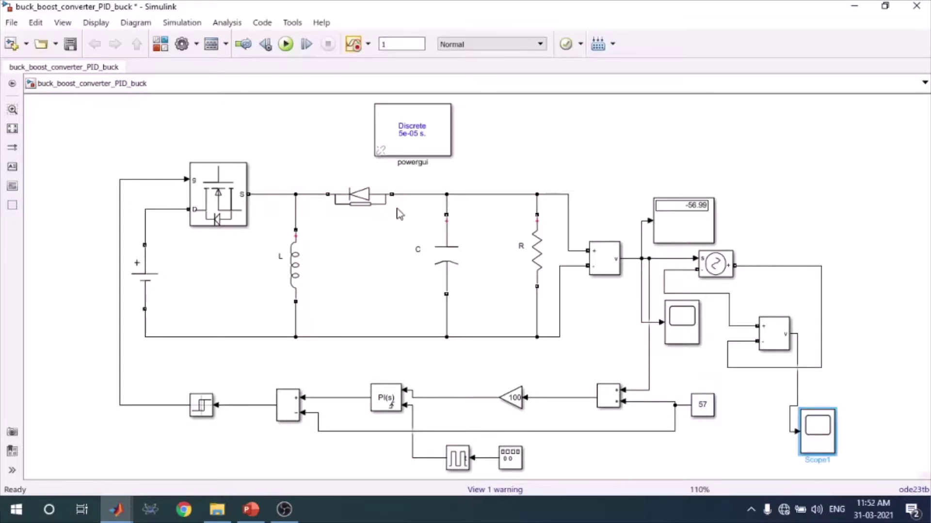
click(419, 136)
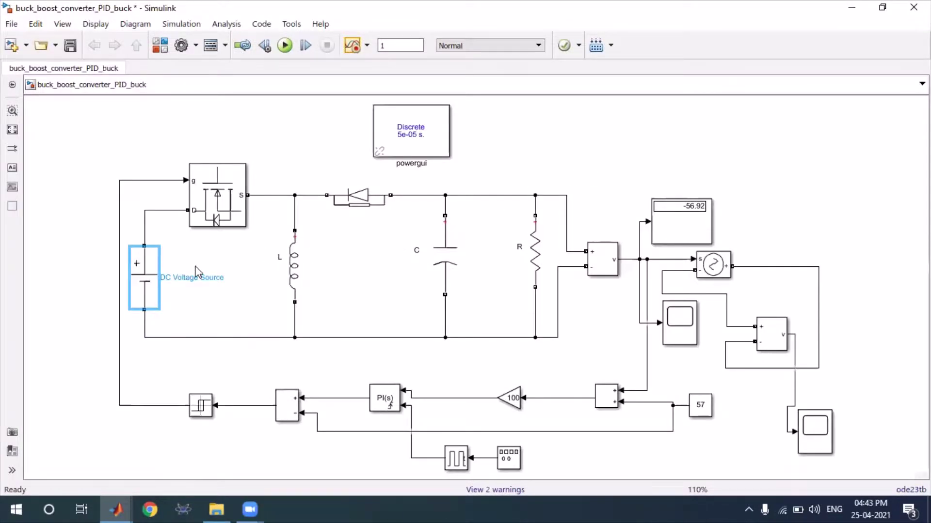
- Check the DC Voltage Source's amplitude and run the buck converter simulation
double_click(153, 280)
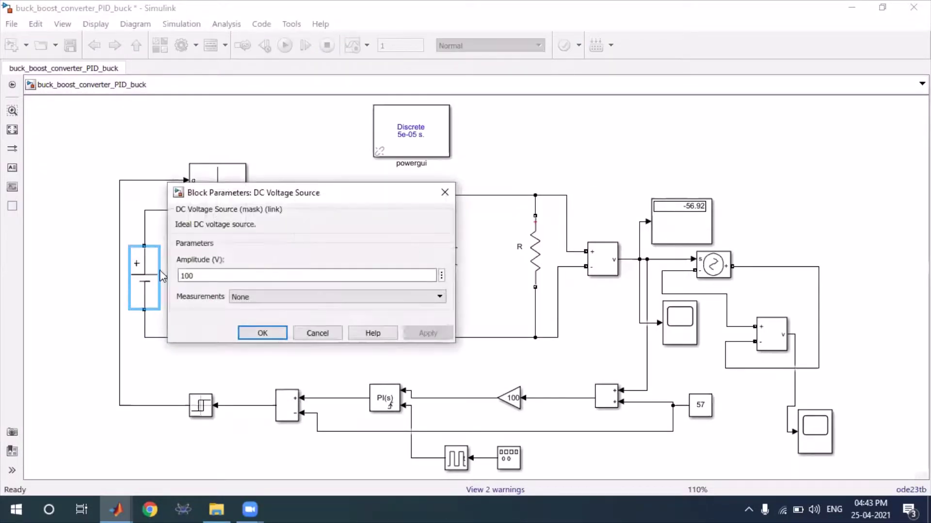
click(262, 333)
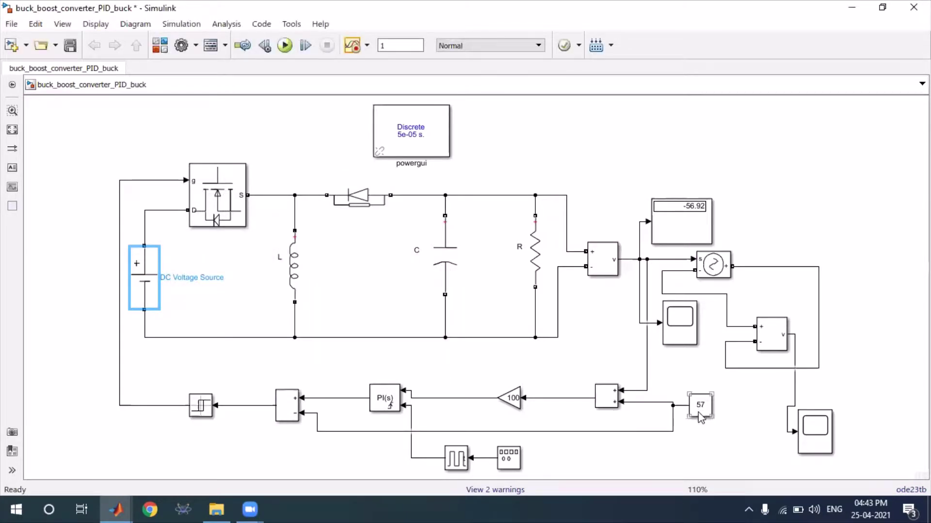
key(ctrl+t)
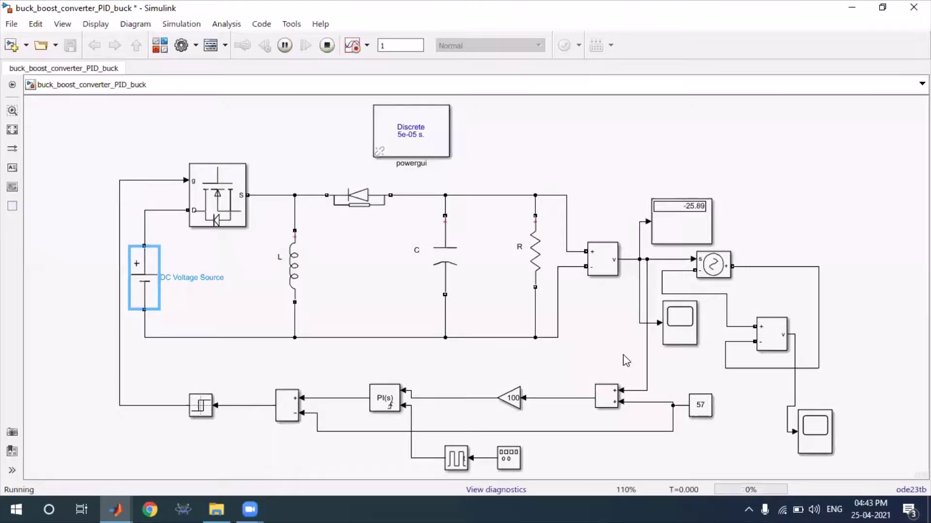
- Compare the Display block's output reading with the DC Voltage Source input, and locate the measurement block and both scopes
click(697, 219)
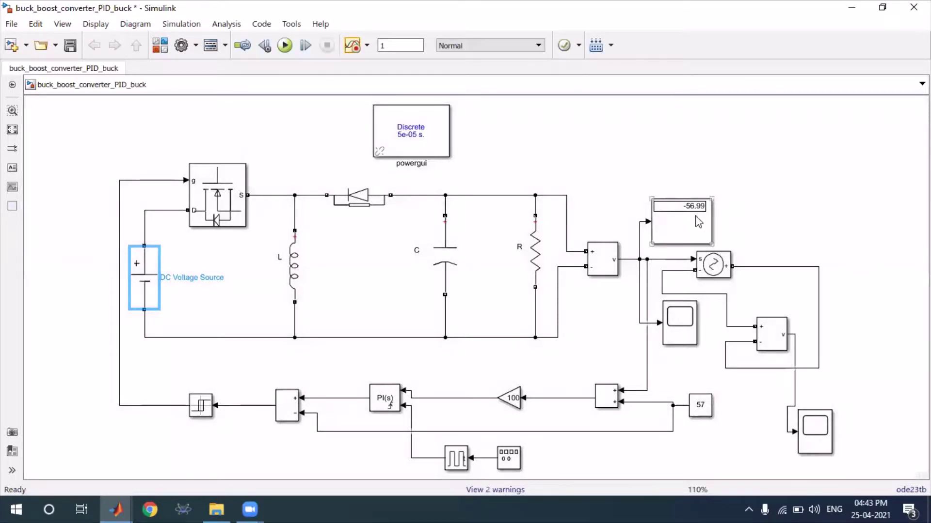
click(196, 289)
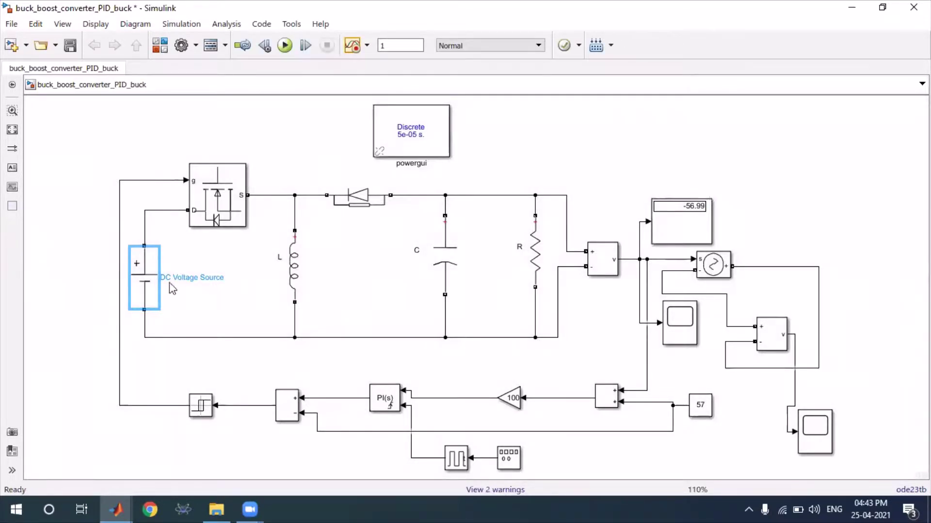
click(153, 289)
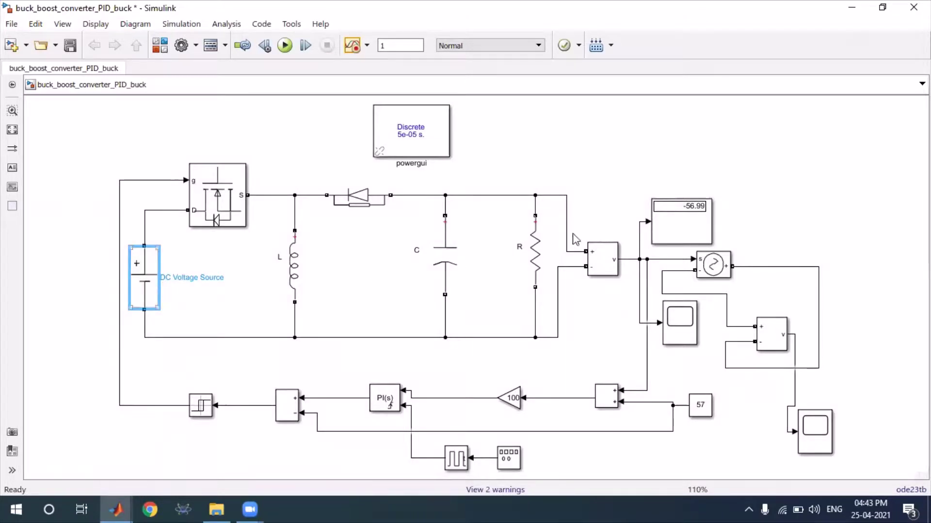
click(700, 220)
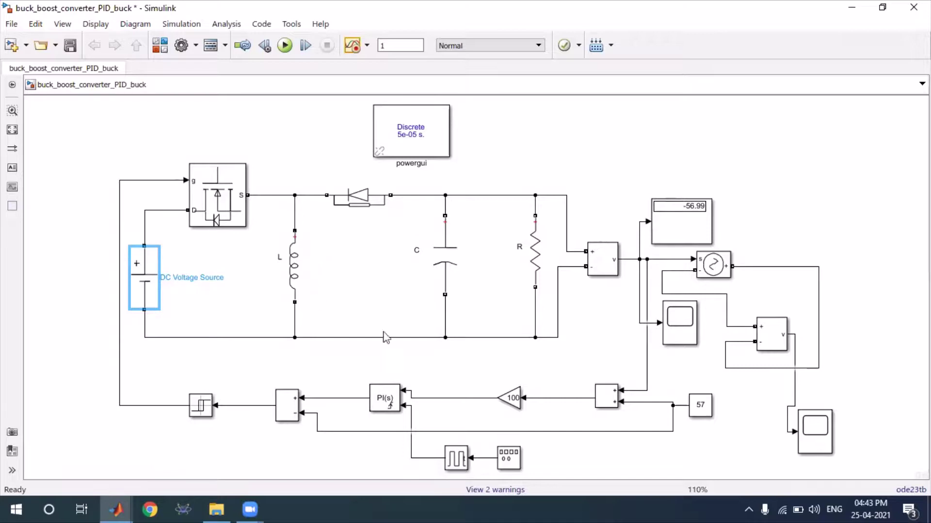
click(577, 256)
click(696, 235)
click(814, 436)
click(693, 334)
click(653, 302)
- View the measured output voltage in Scope, scaled to the full simulation time, and close the scope
click(682, 332)
double_click(683, 334)
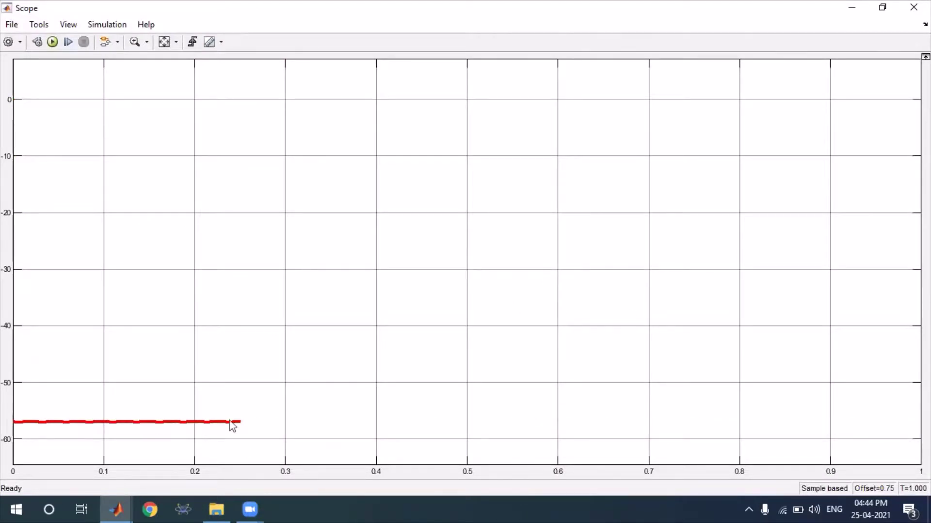
click(165, 42)
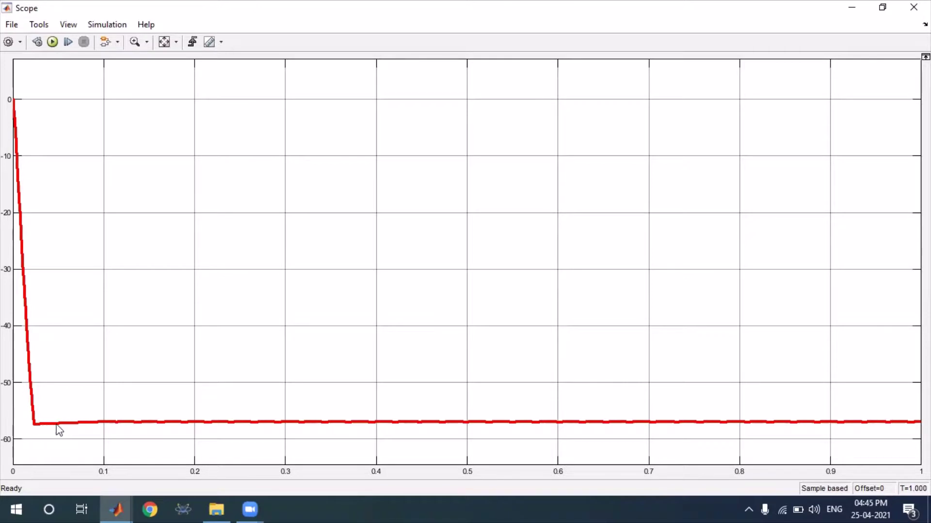
click(914, 7)
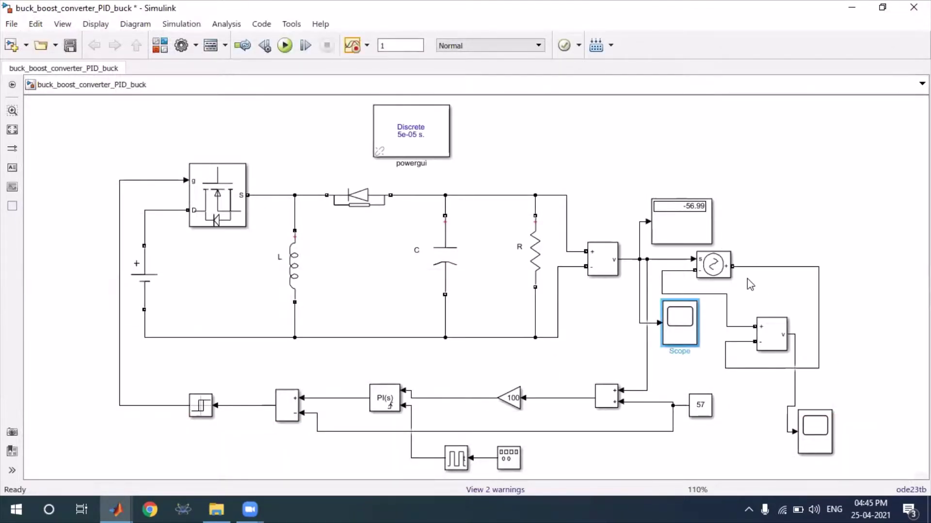
- View the buck converter's inverted output in Scope1, scaled to the full simulation time, and close the scope
click(819, 449)
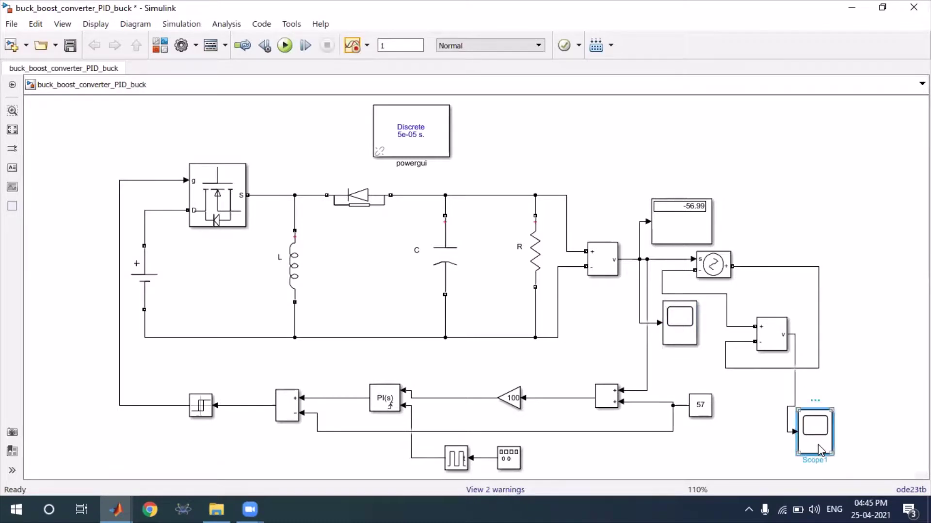
double_click(821, 450)
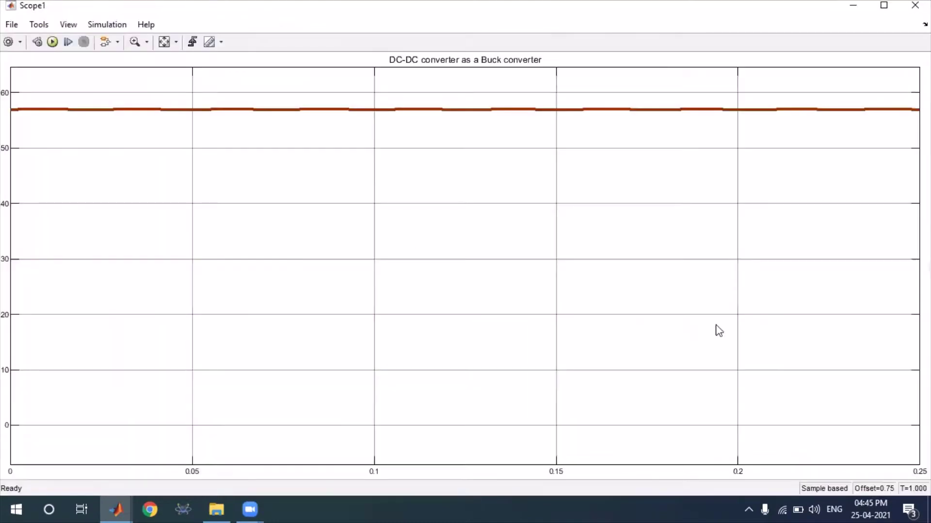
click(165, 43)
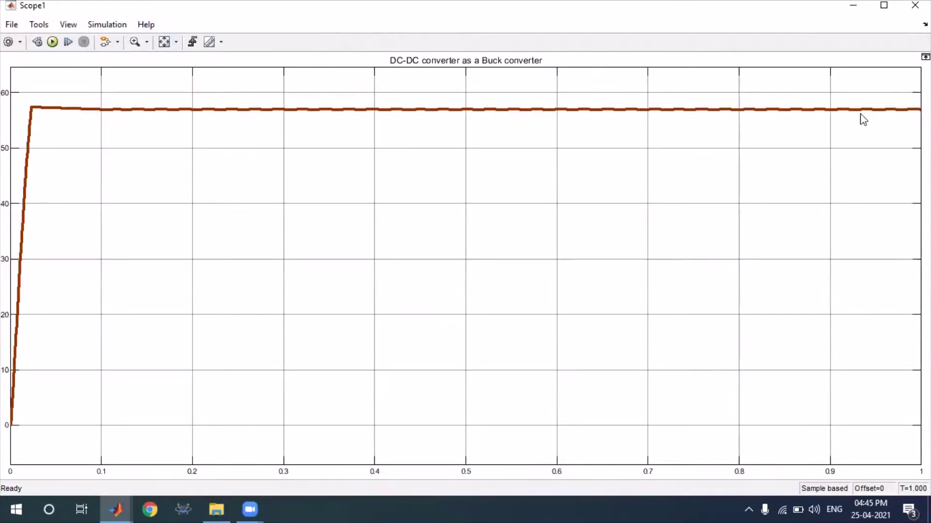
click(915, 4)
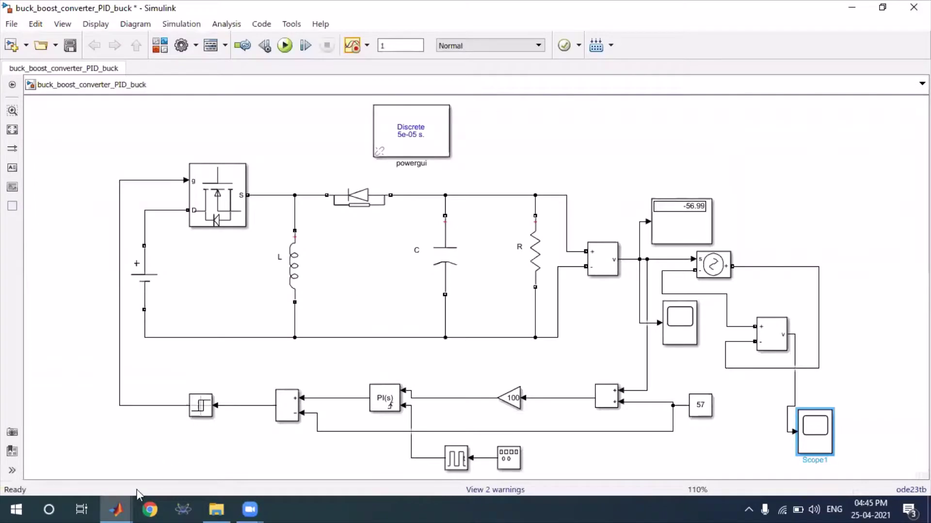
- Switch to the buck_boost_converter_PID_boost model and check its DC Voltage Source's amplitude
click(117, 509)
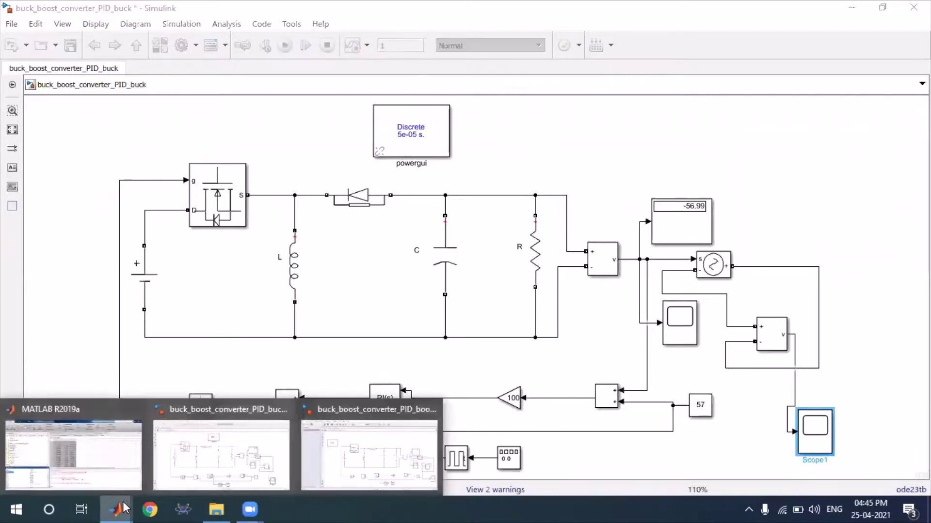
click(349, 461)
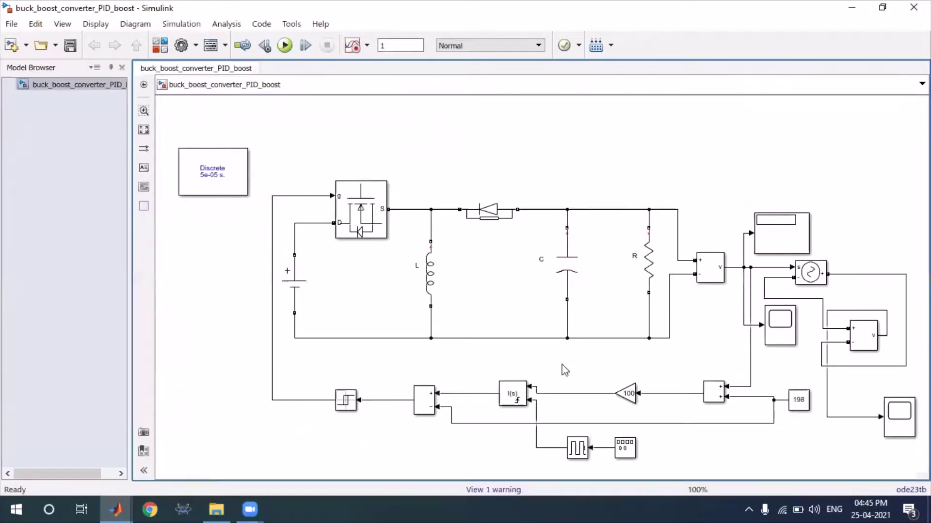
double_click(294, 283)
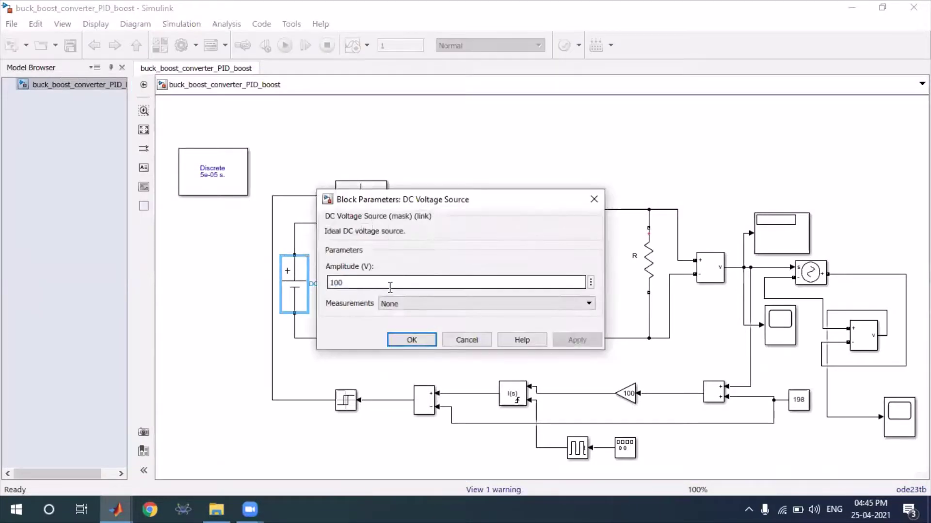
click(411, 340)
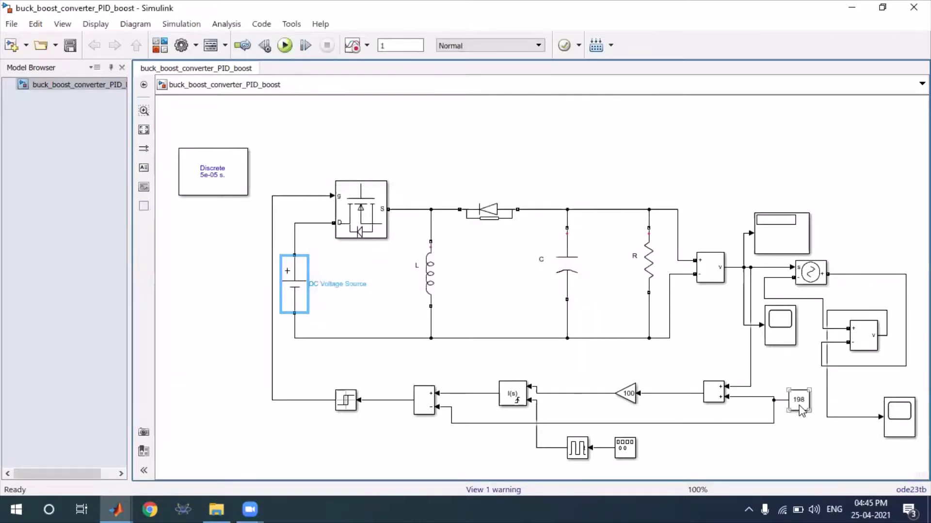
- Simulate the boost converter model and read the output voltage on the Display block
click(454, 327)
click(284, 45)
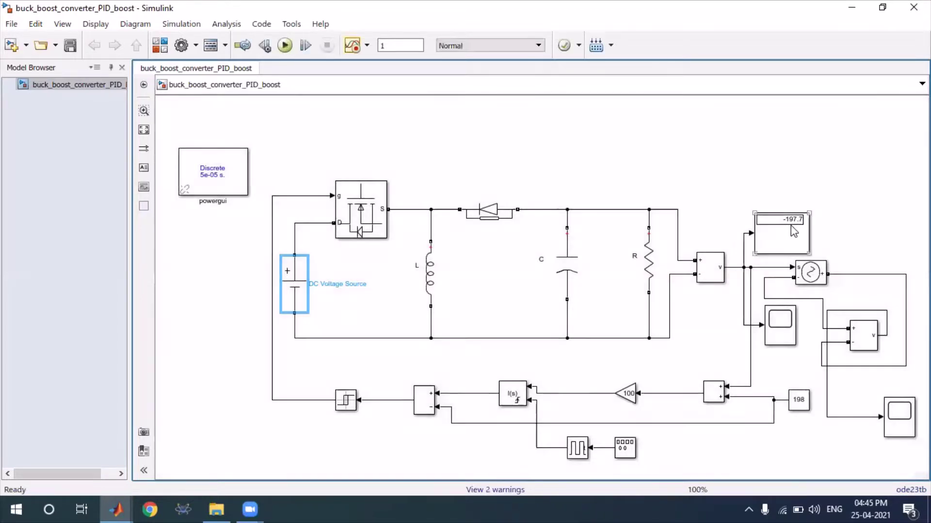
click(791, 226)
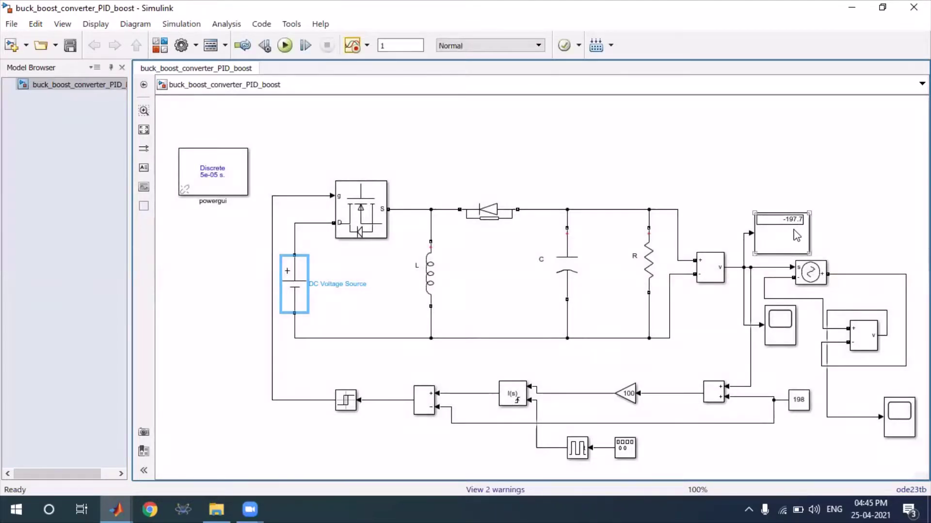
- View the boost converter's inverted output in Scope1, scaled to the full simulation time, and close the scope
click(903, 417)
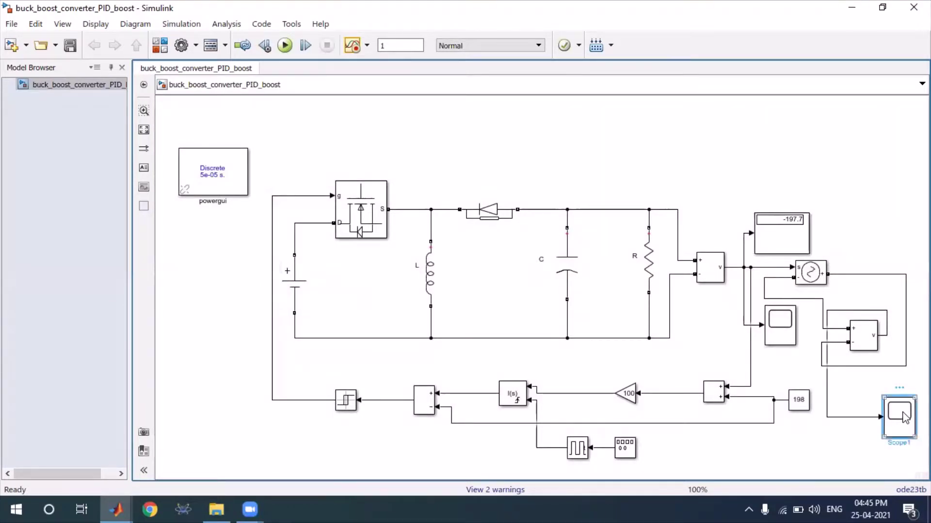
double_click(904, 418)
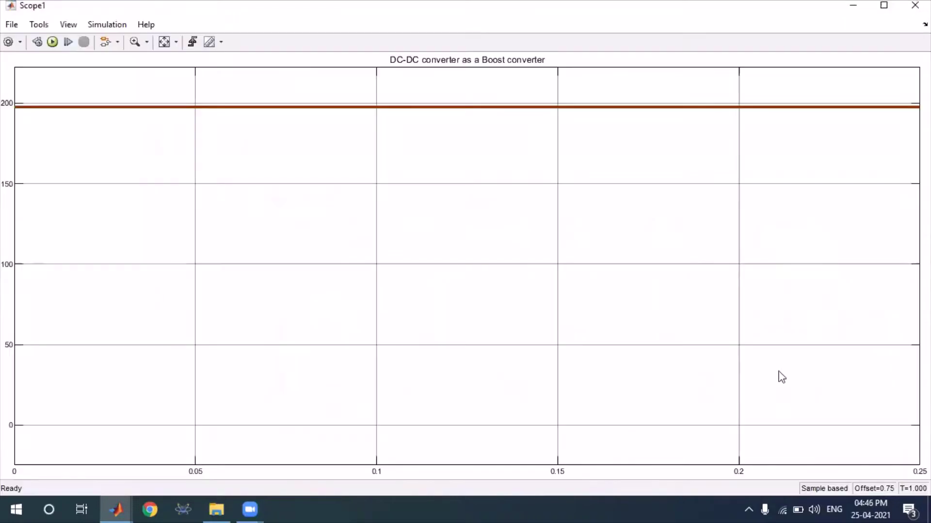
click(164, 42)
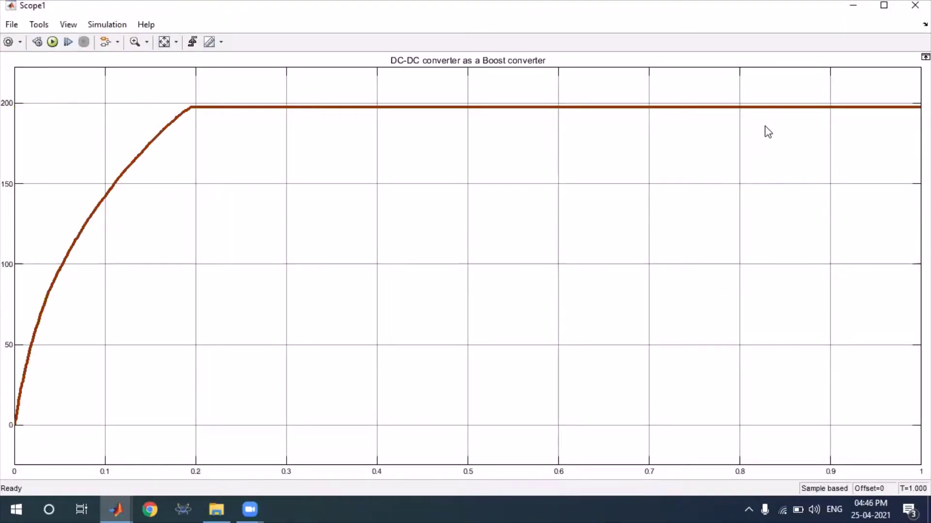
click(914, 6)
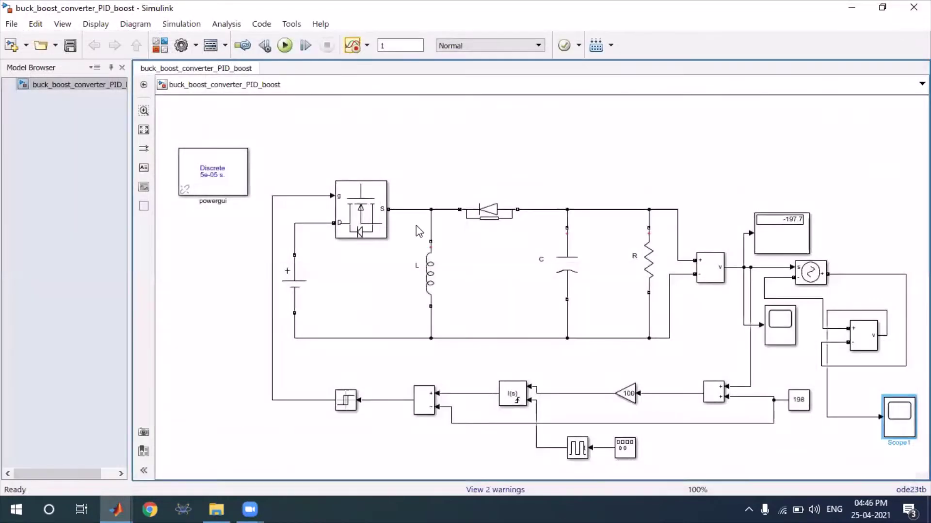
- Switch back to the buck_boost_converter_PID_buck model and locate its DC Voltage Source and reference Constant block
click(298, 291)
click(302, 292)
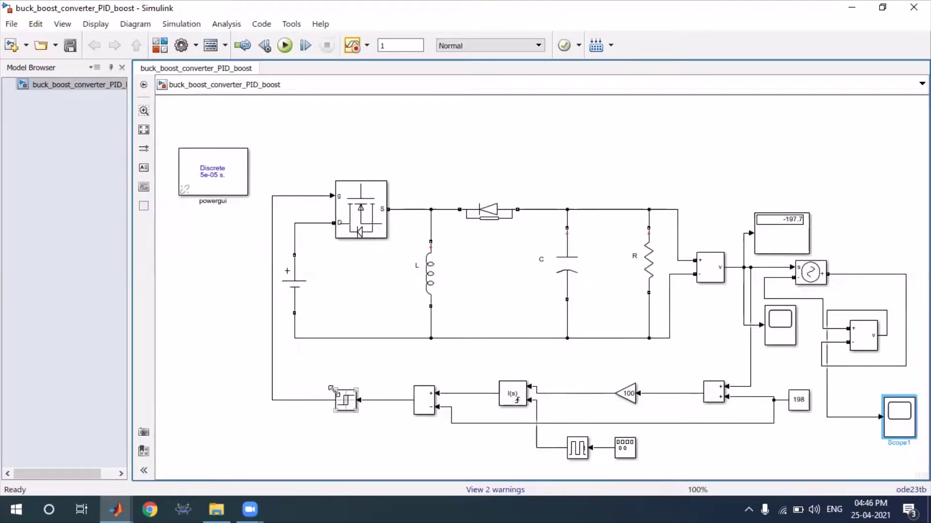
click(116, 510)
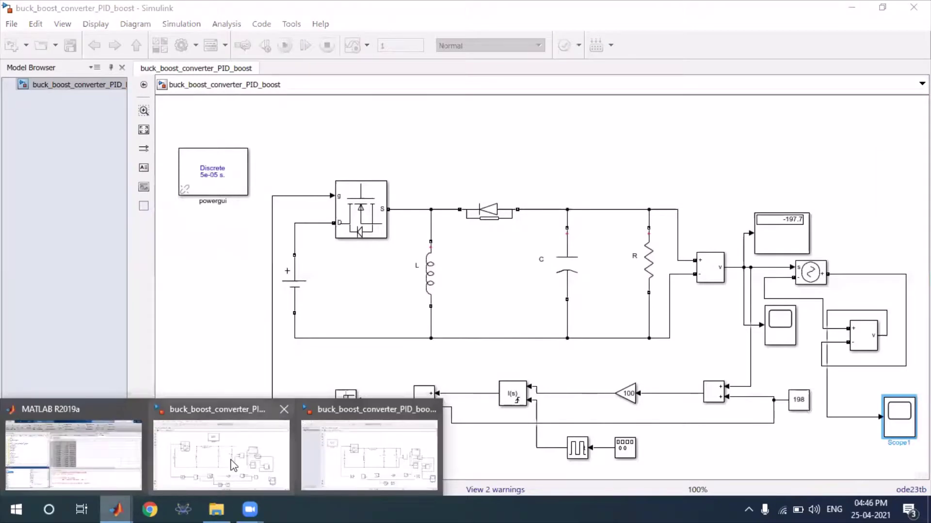
click(233, 465)
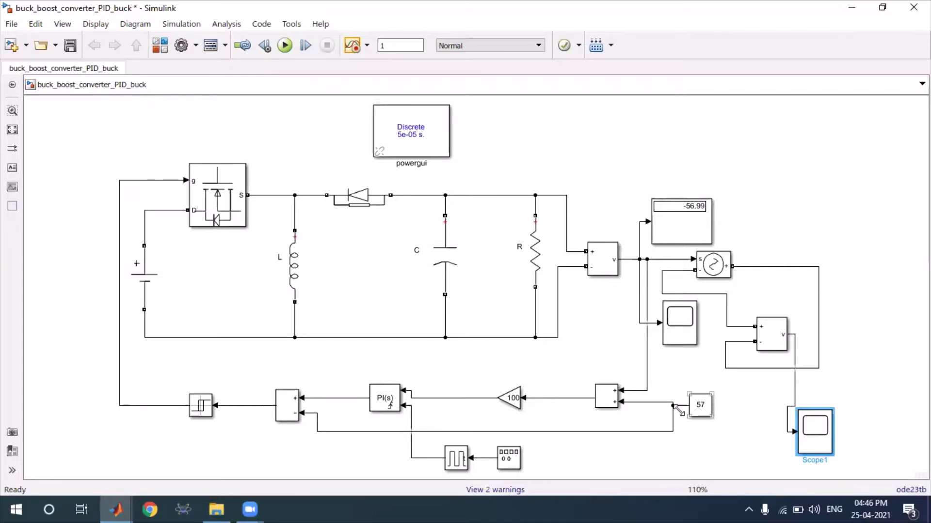
click(150, 284)
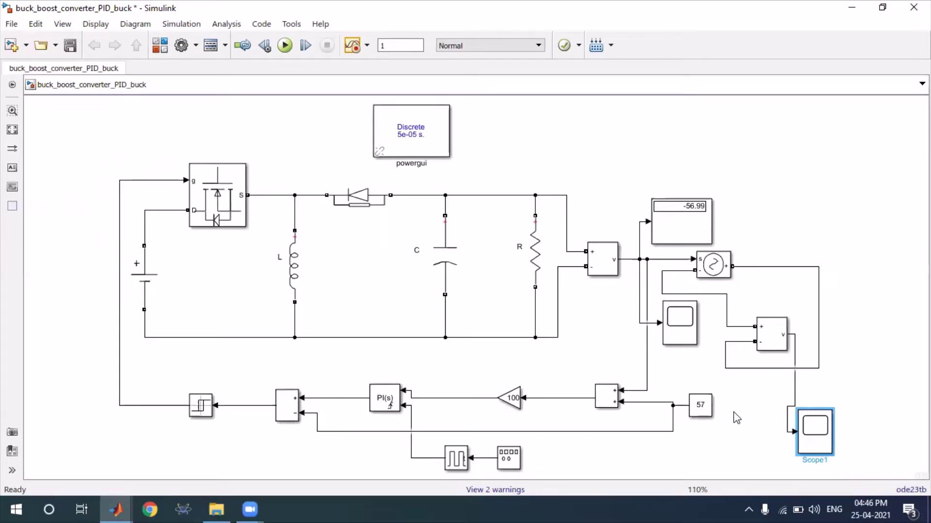
click(705, 415)
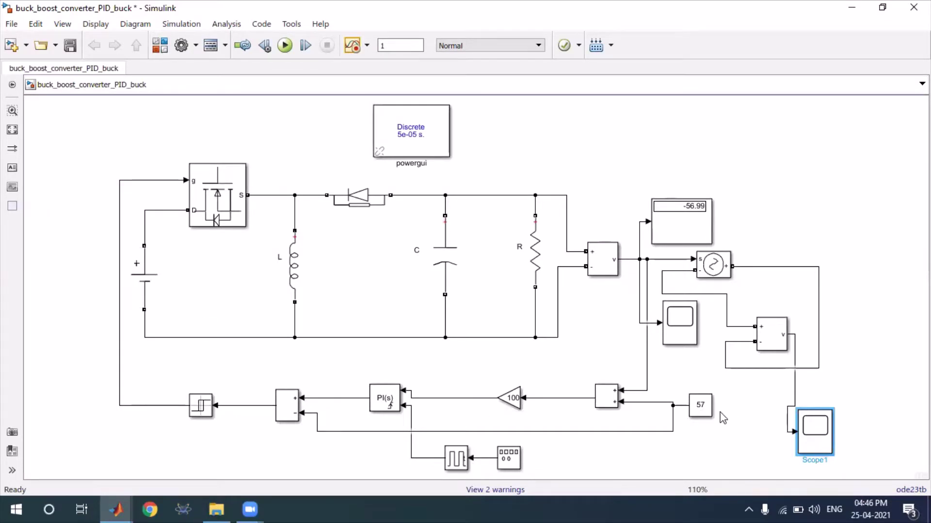
- Set the DC Voltage Source's amplitude to 30 V in the buck model
click(151, 287)
double_click(151, 287)
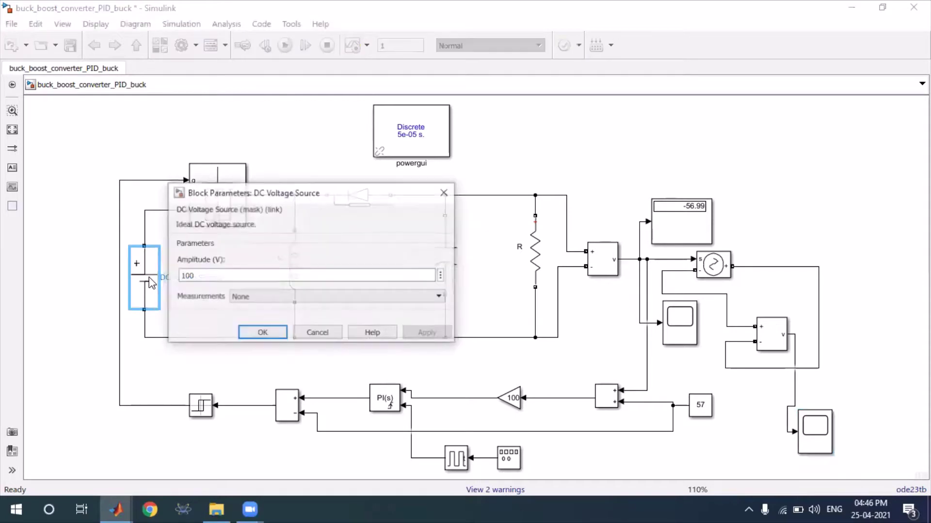
click(198, 277)
double_click(198, 276)
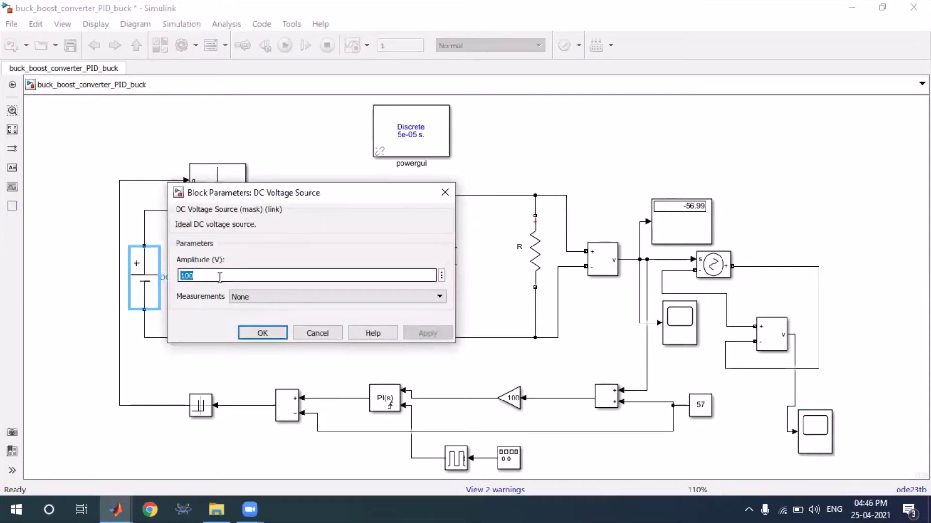
text(30)
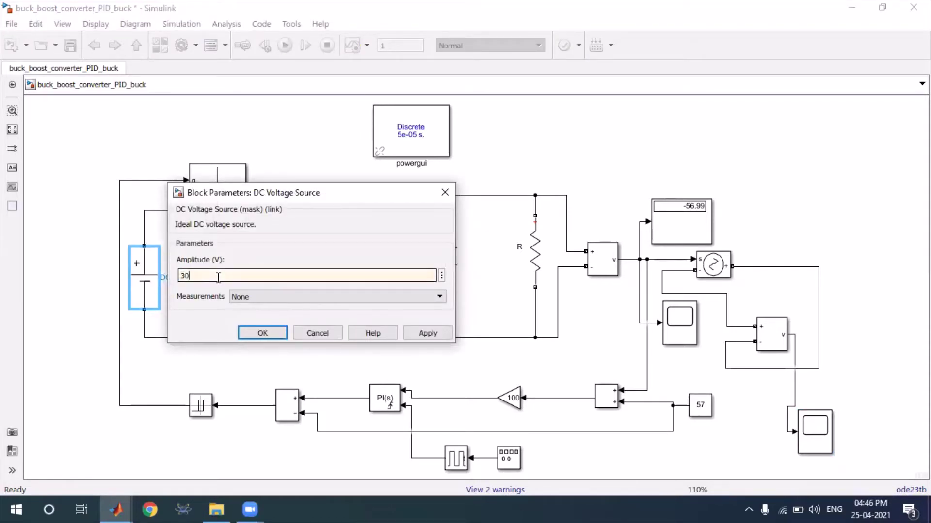
click(260, 333)
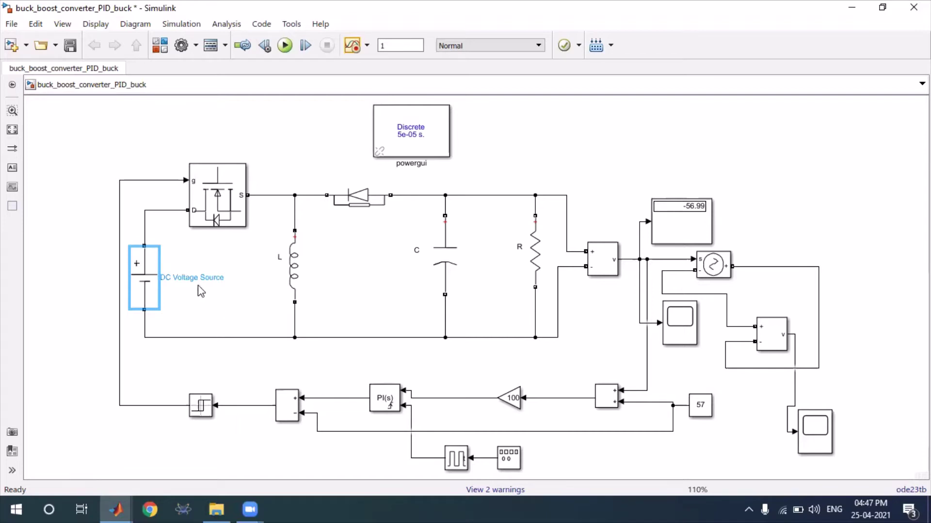
- Recheck the DC Voltage Source's amplitude and run the buck model's simulation again
click(154, 283)
double_click(151, 283)
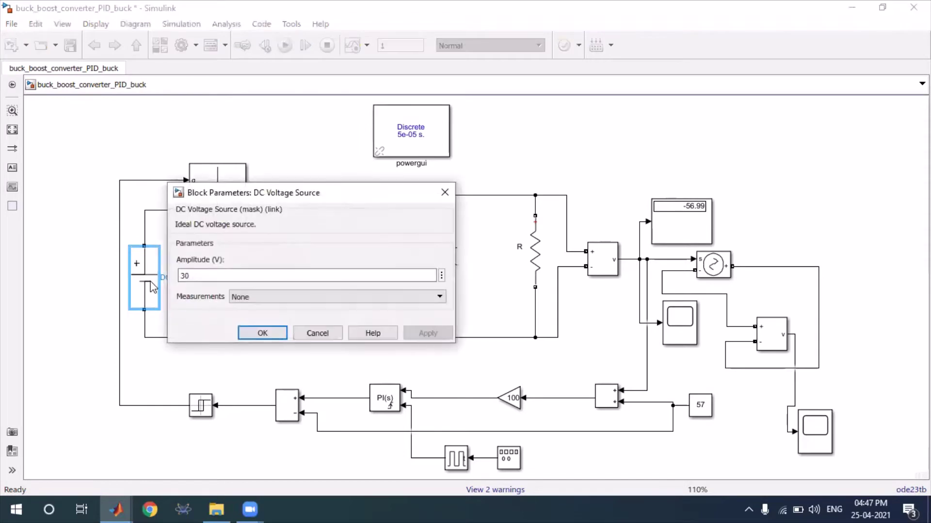
click(262, 333)
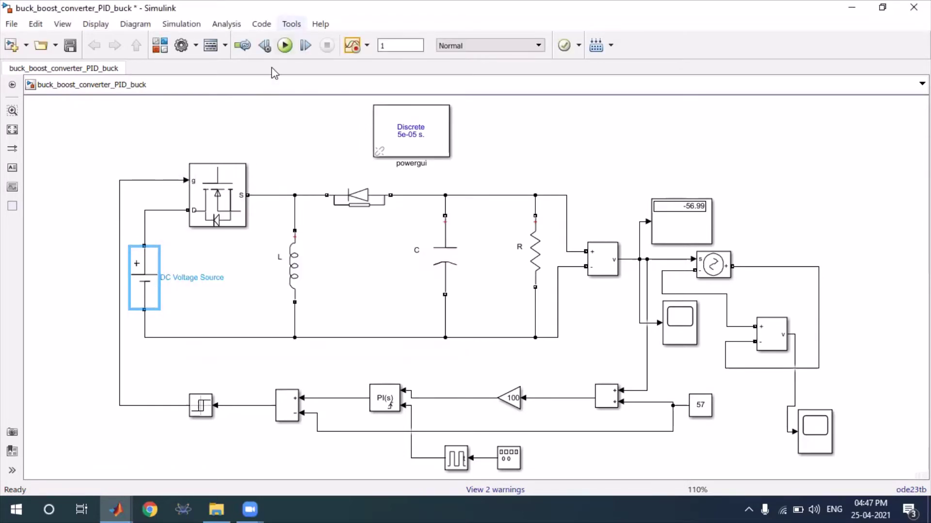
key(ctrl+t)
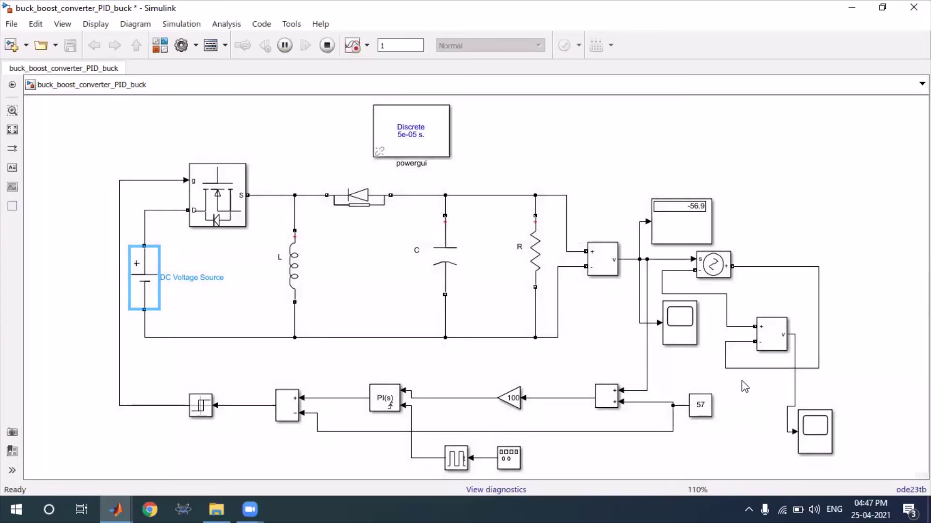
- View the inverted output for the 30 V input in Scope1, scaled to the full simulation time, and close the scope
click(826, 429)
double_click(826, 428)
click(164, 42)
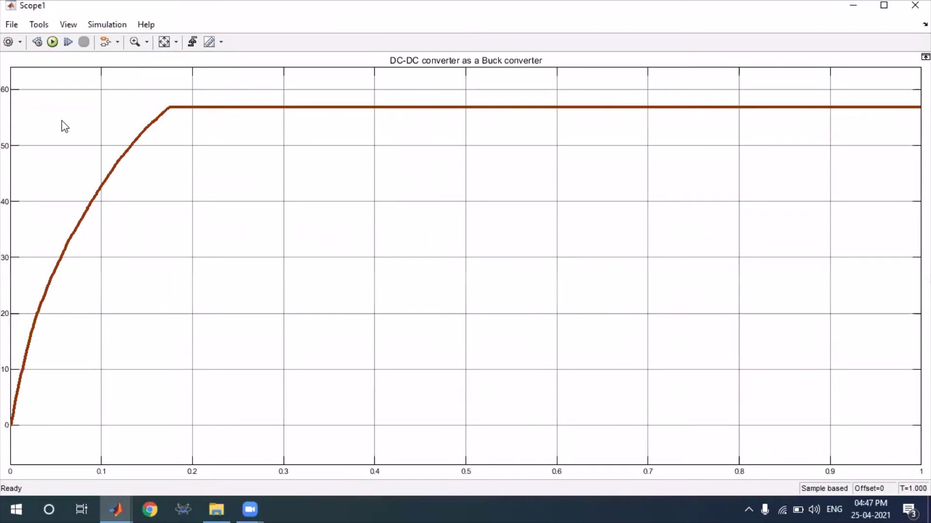
click(915, 5)
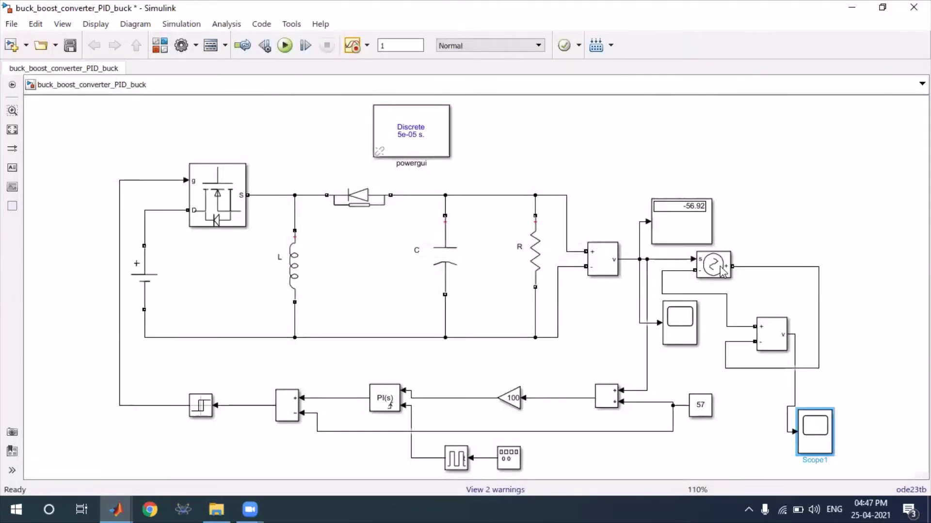